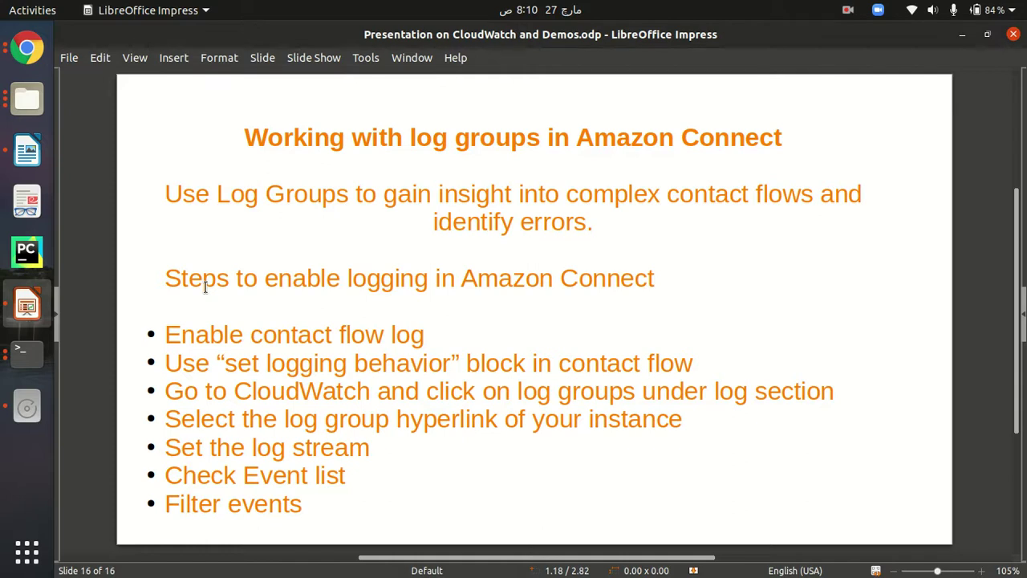
# Step: Highlight the 'Enable contact flow log', 'Set logging behavior' and CloudWatch steps on the slide
pyautogui.click(166, 332)
pyautogui.moveTo(166, 332); pyautogui.dragTo(432, 335)
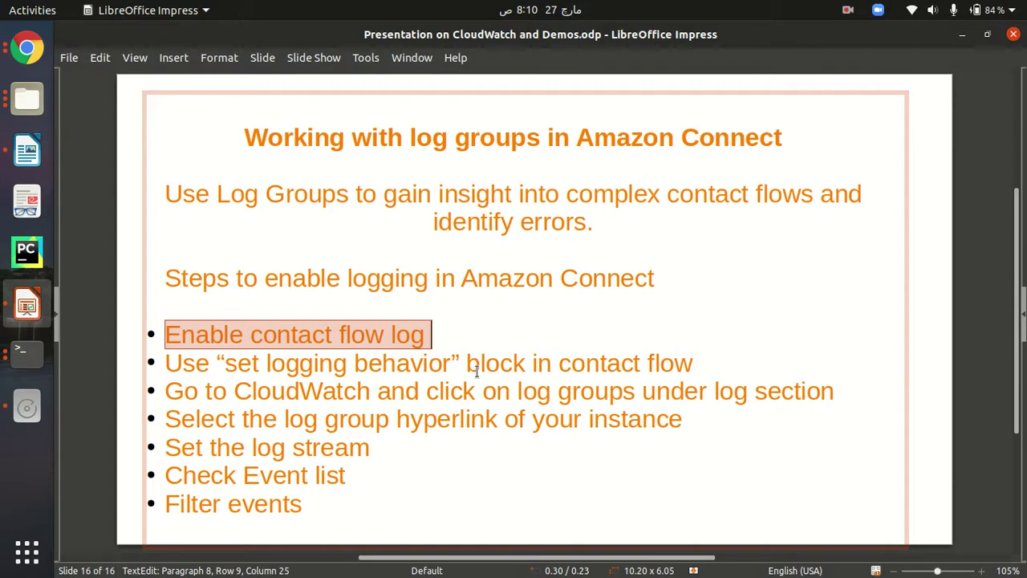
pyautogui.moveTo(238, 362); pyautogui.dragTo(432, 376)
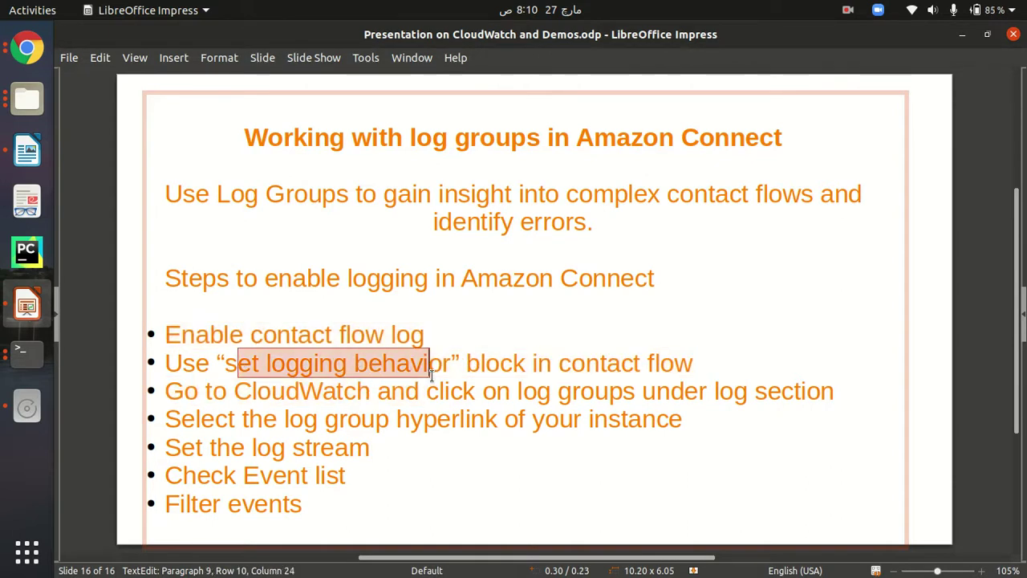
pyautogui.click(301, 391)
pyautogui.click(234, 392)
pyautogui.moveTo(234, 392); pyautogui.dragTo(368, 391)
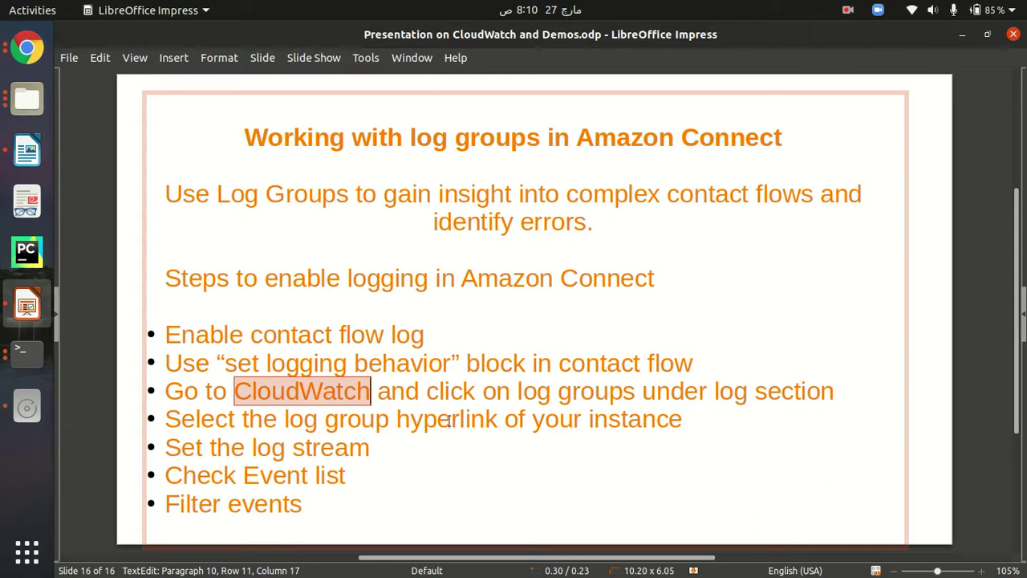
pyautogui.click(278, 424)
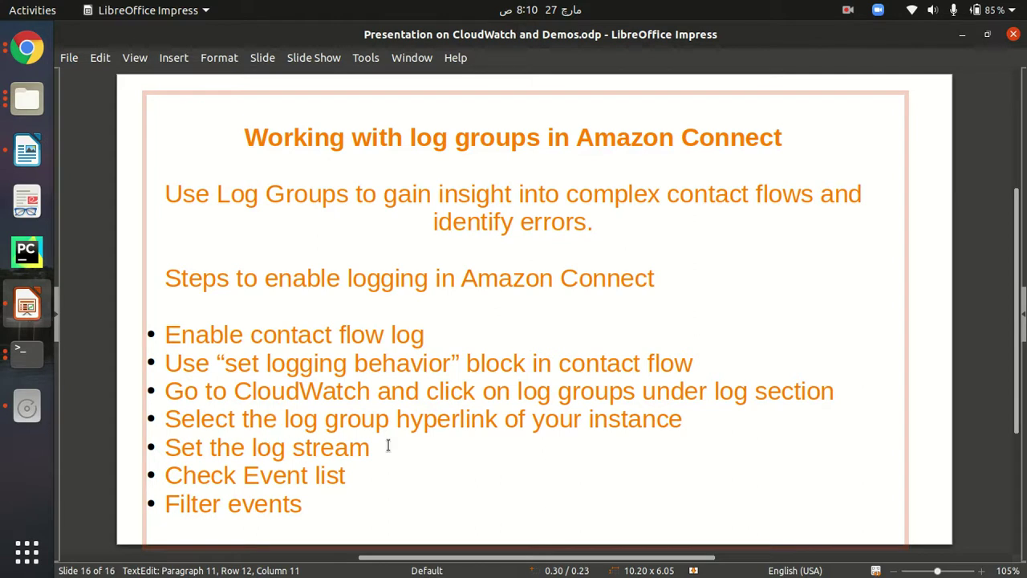
# Step: In the browser, search AWS for 'Amazon connect' and open the Amazon Connect service
pyautogui.click(28, 50)
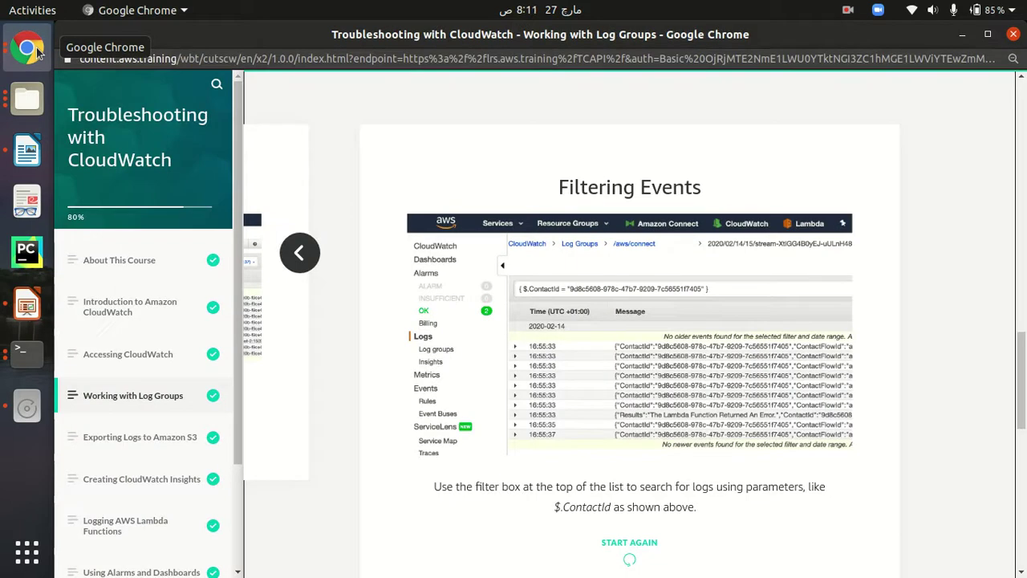
pyautogui.click(28, 50)
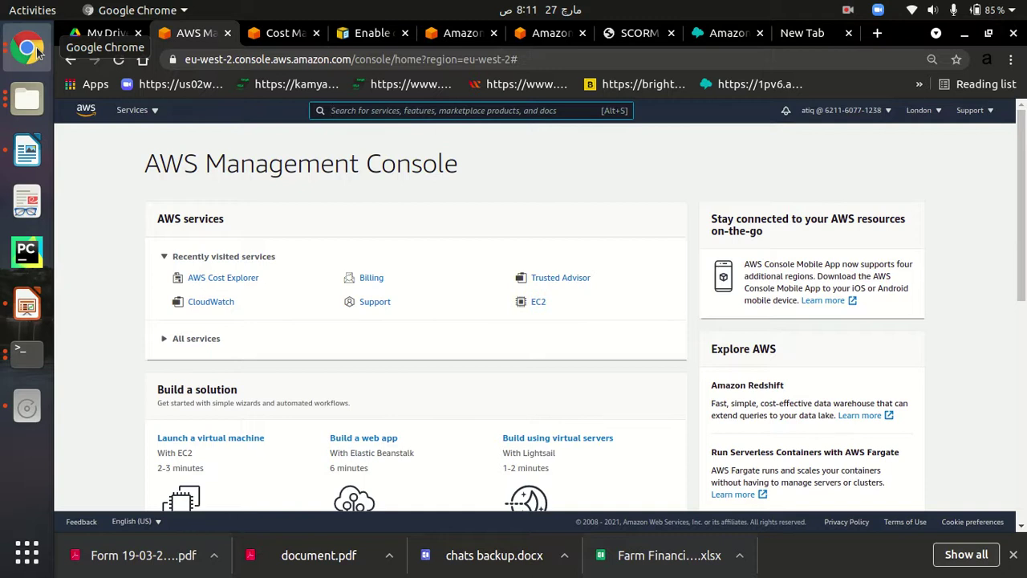
pyautogui.hotkey('alt', 's')
pyautogui.write('Amaz')
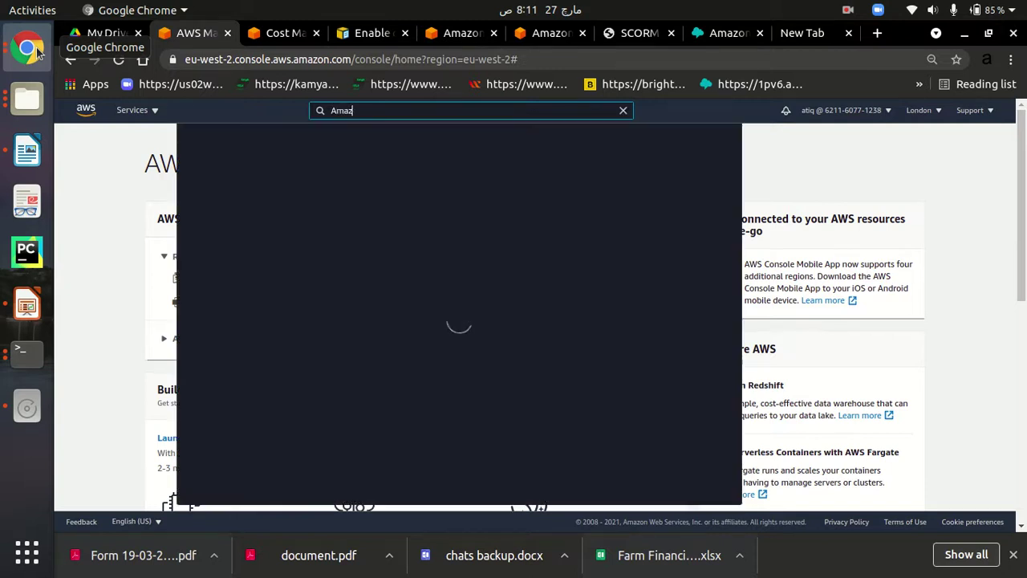
pyautogui.write('on connect')
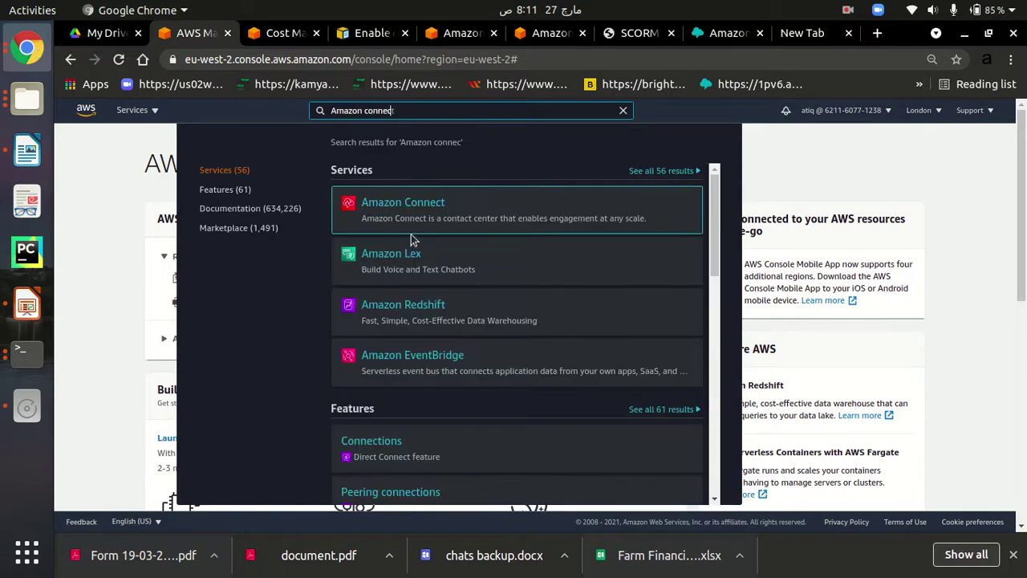
pyautogui.click(405, 207)
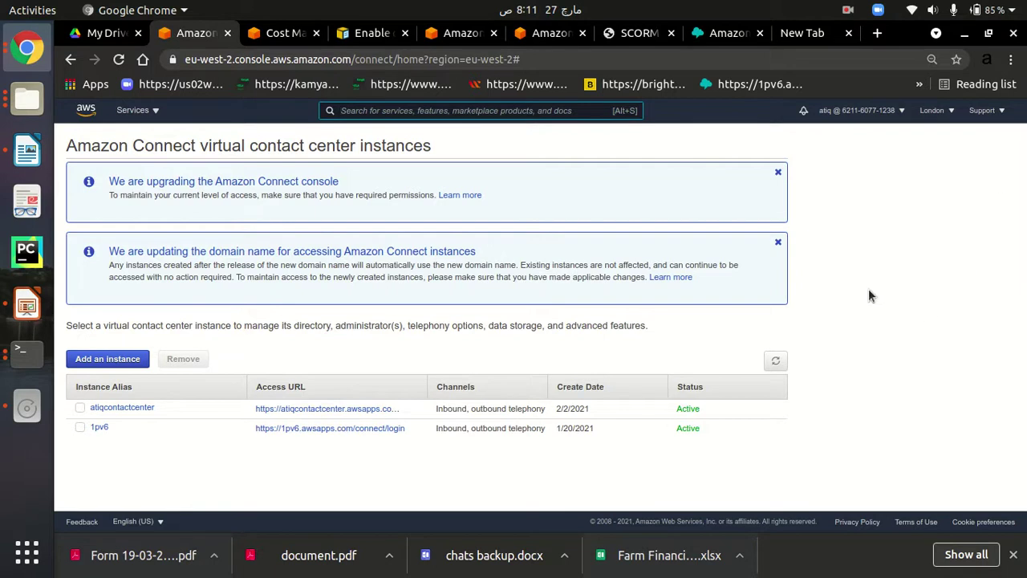
# Step: Dismiss the domain name and console upgrade notices and point out the Access URL column
pyautogui.click(778, 242)
pyautogui.click(776, 172)
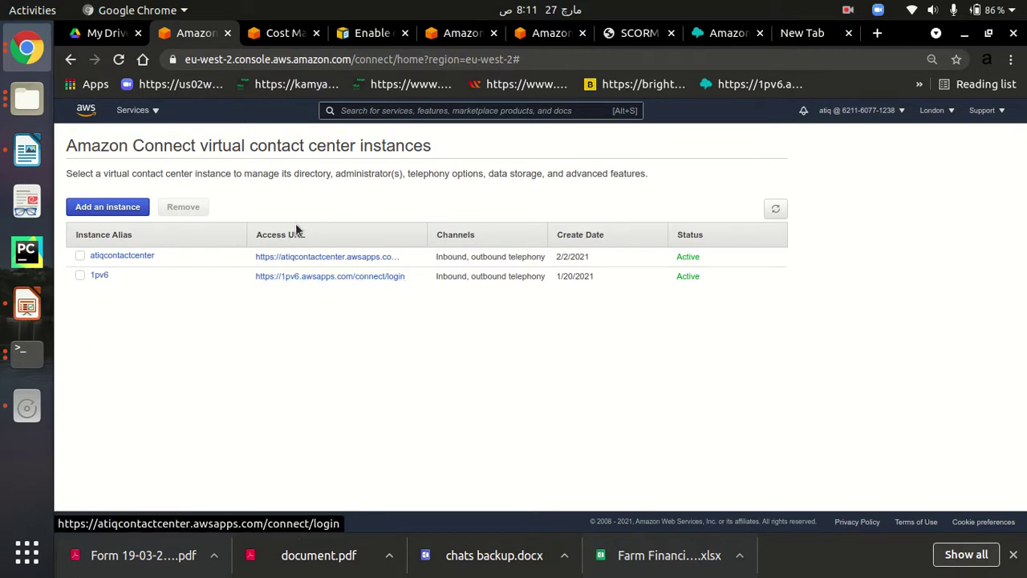
pyautogui.moveTo(255, 236); pyautogui.dragTo(316, 233)
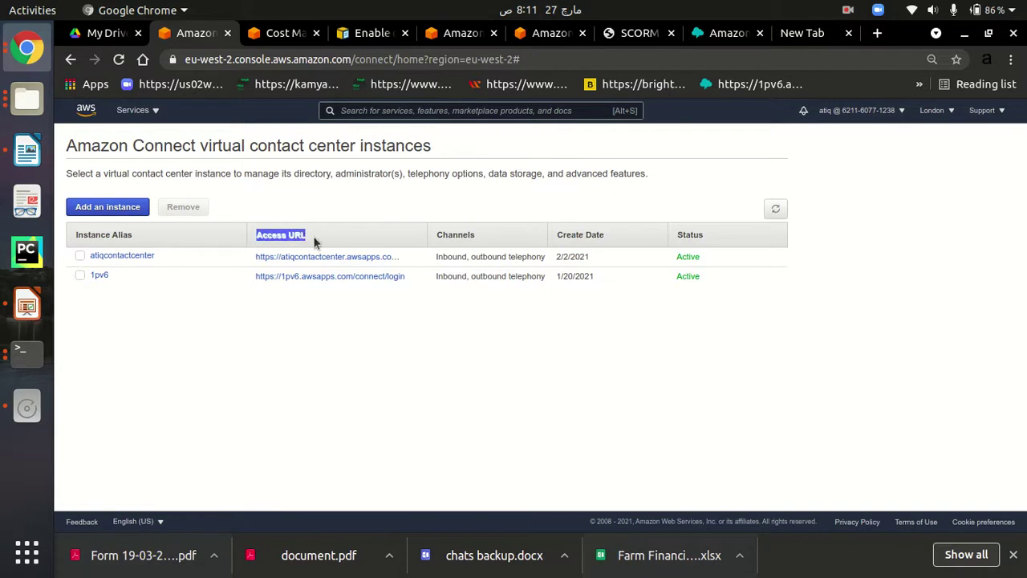
pyautogui.click(337, 231)
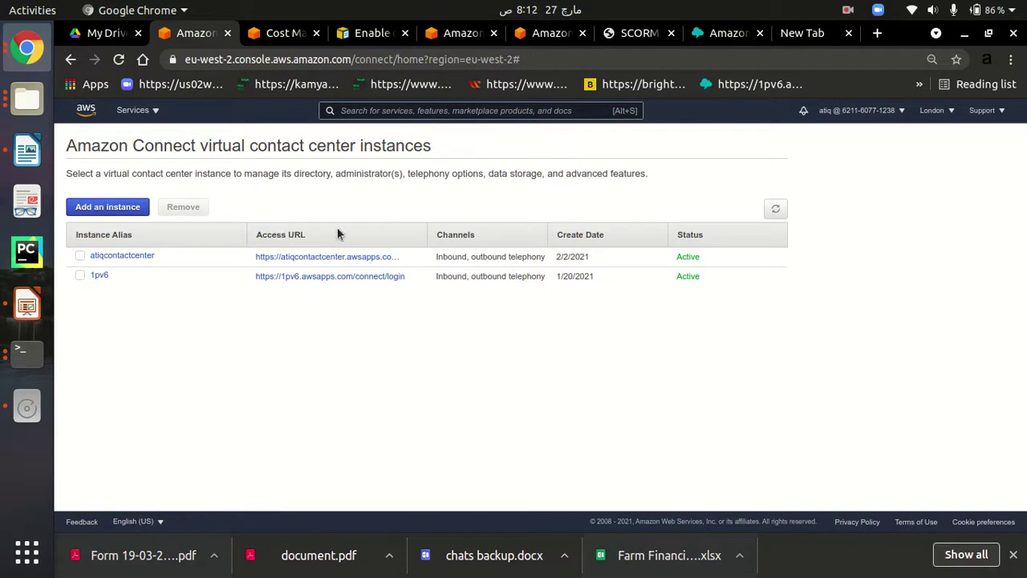
# Step: Sign in to the 1pv6 instance through its Access URL, then return to the instances list
pyautogui.click(291, 276)
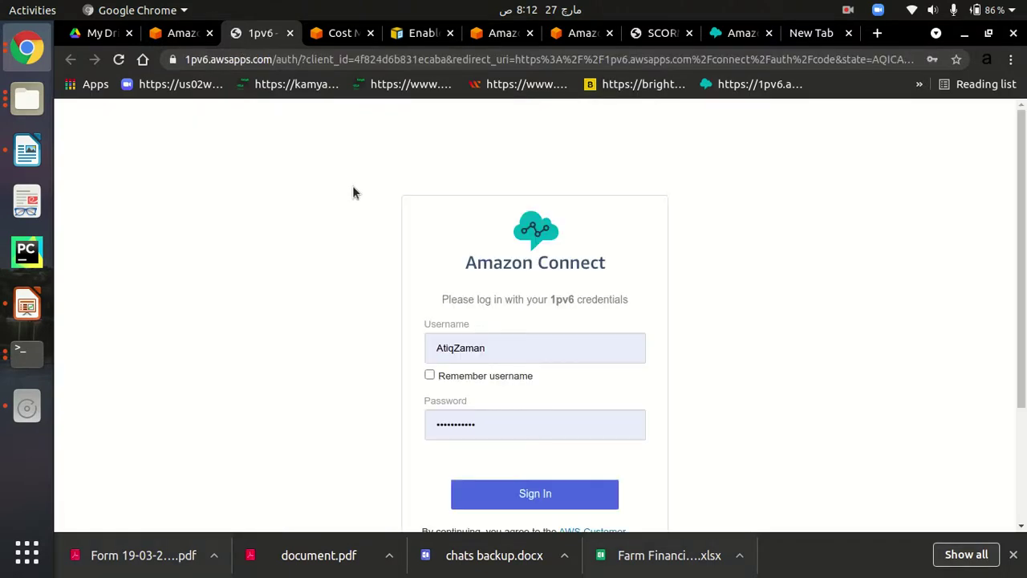
pyautogui.click(544, 500)
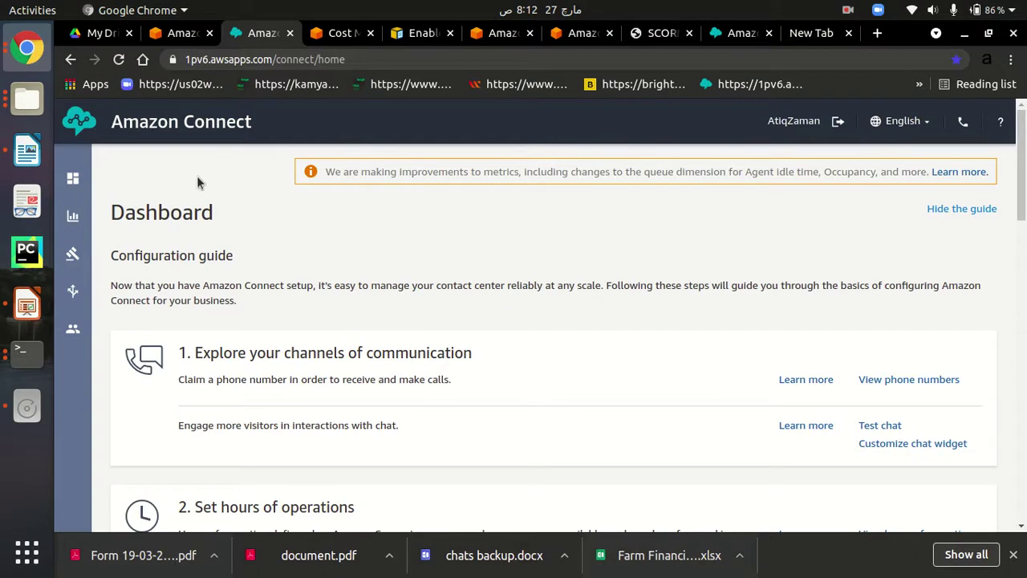
pyautogui.click(174, 32)
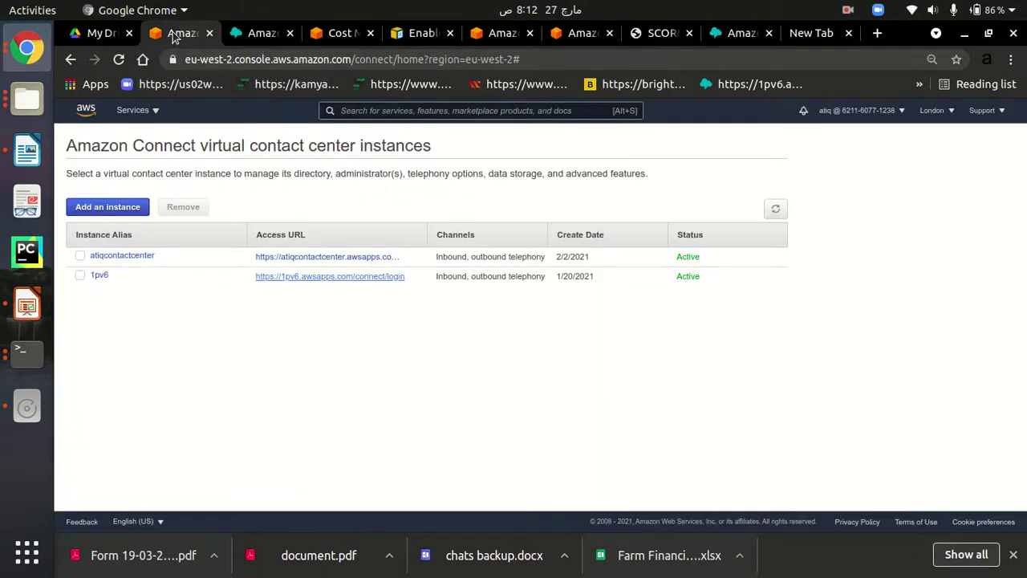
# Step: Open the 1pv6 instance alias and its Contact flows section
pyautogui.click(103, 276)
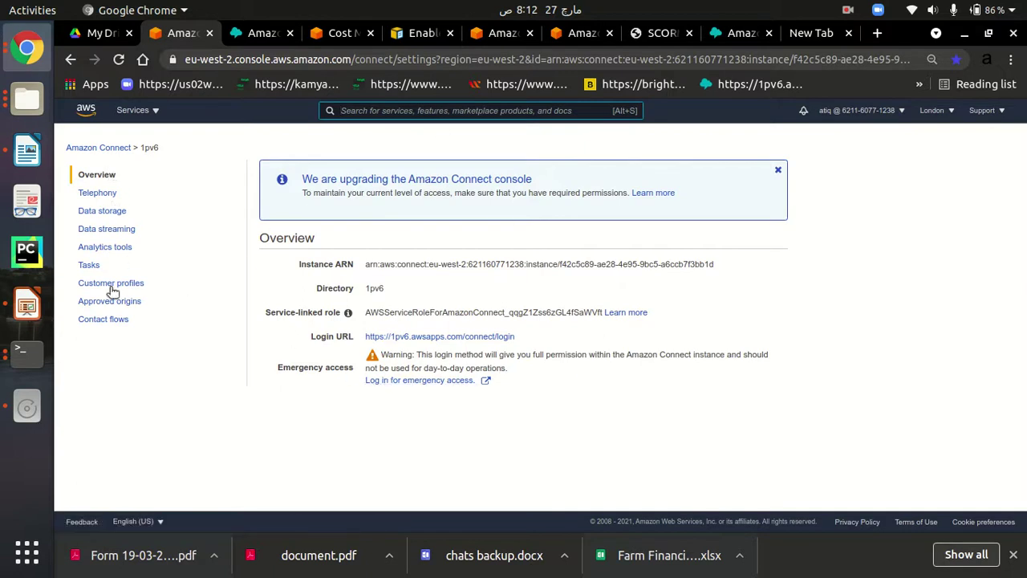
pyautogui.click(101, 323)
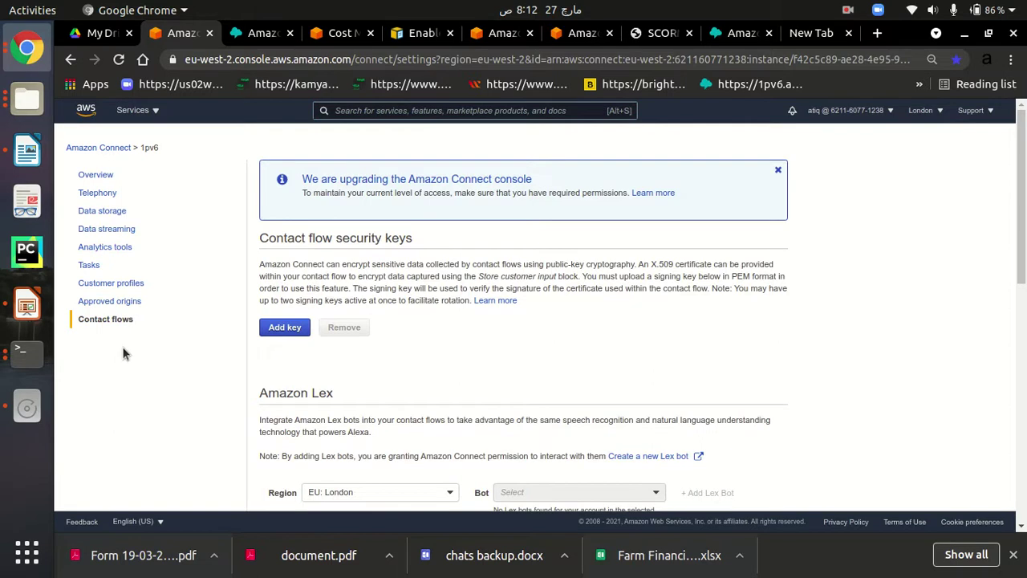
pyautogui.click(26, 305)
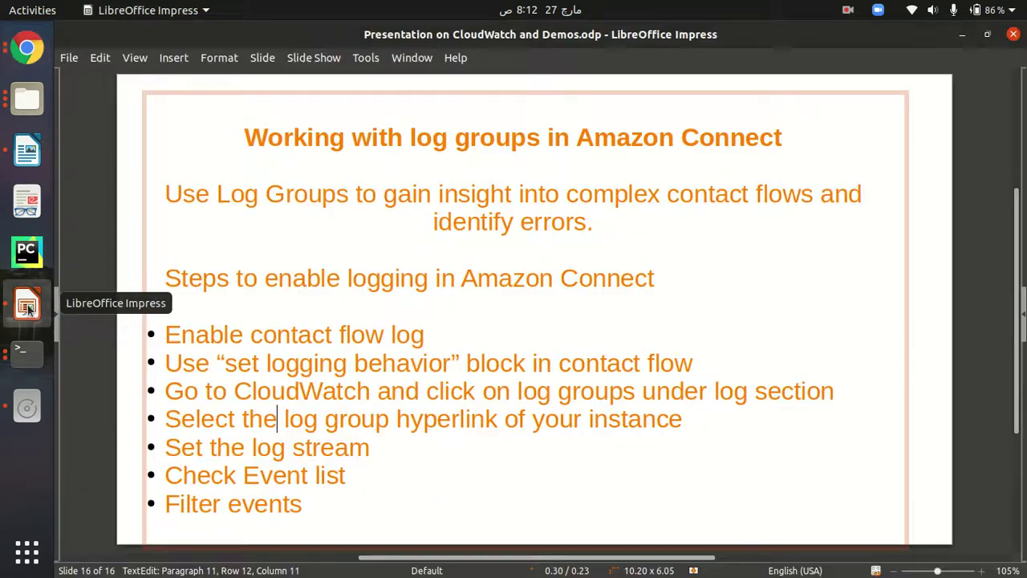
pyautogui.moveTo(166, 335); pyautogui.dragTo(443, 330)
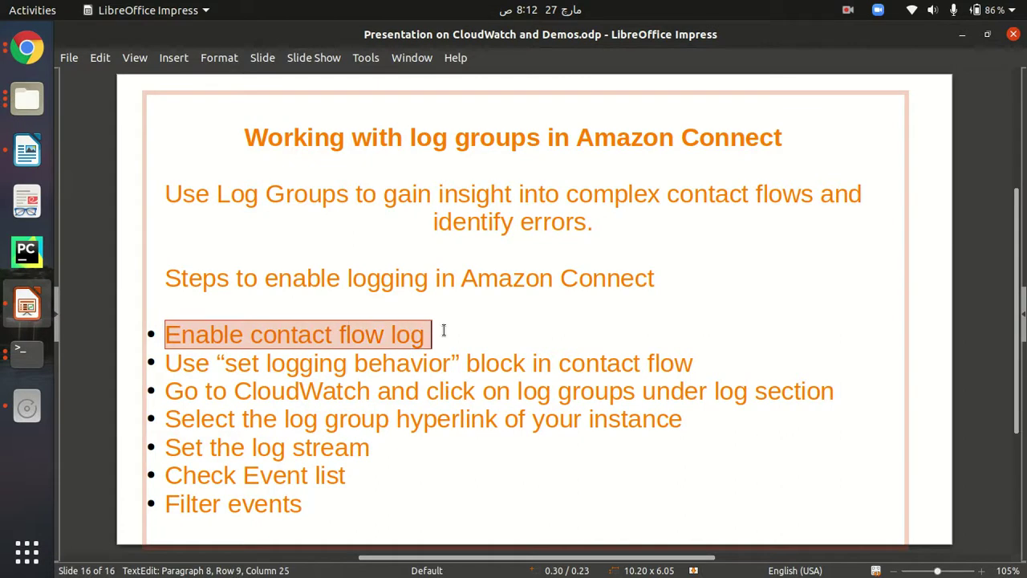
pyautogui.click(27, 48)
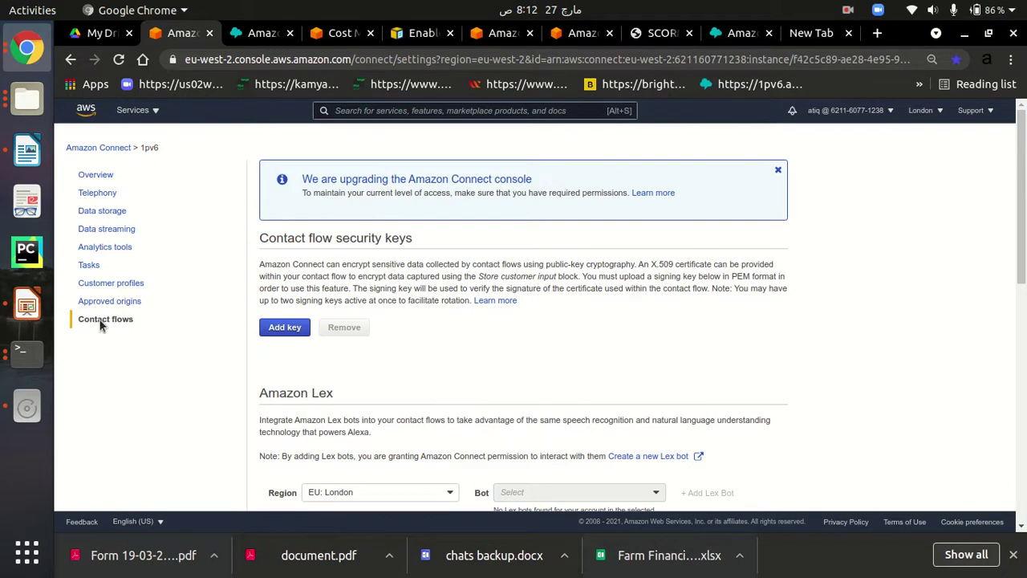
# Step: Scroll down through the 1pv6 Contact flows settings page and back up
pyautogui.moveTo(1021, 223); pyautogui.dragTo(1011, 442)
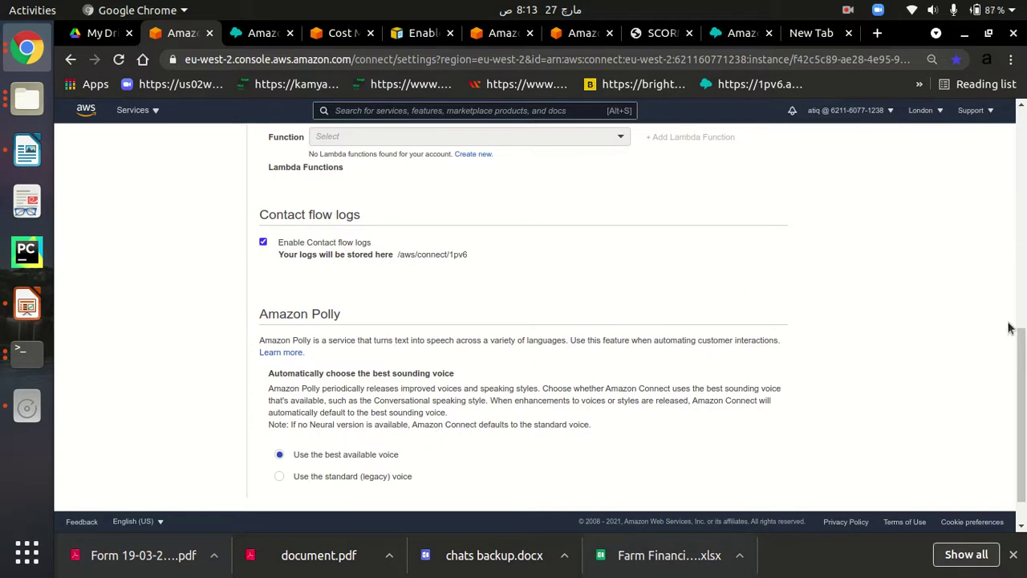
pyautogui.moveTo(1021, 435); pyautogui.dragTo(1022, 201)
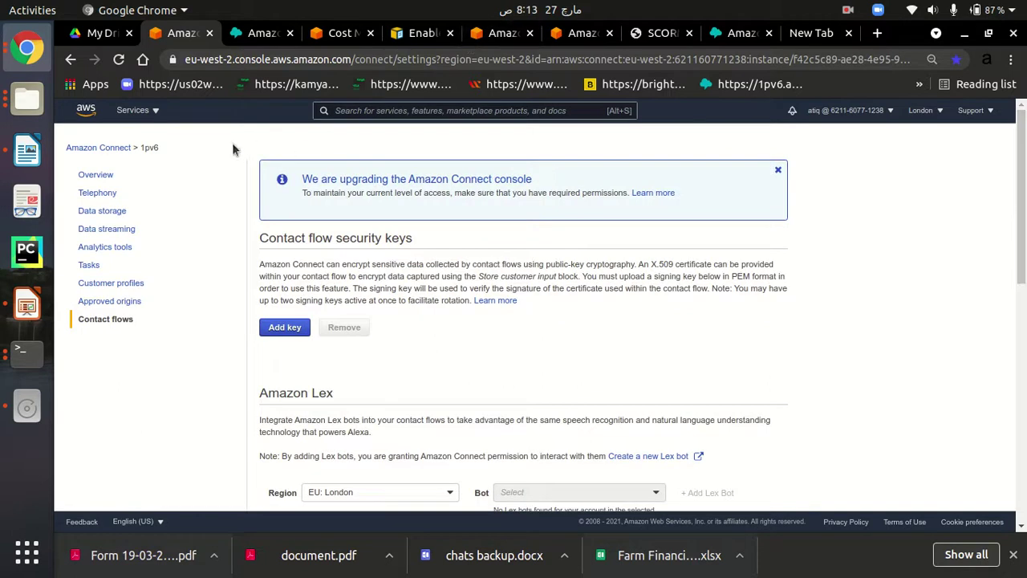
# Step: From the Connect dashboard's Routing > Contact flows list, open the Main menu contact flow
pyautogui.click(255, 33)
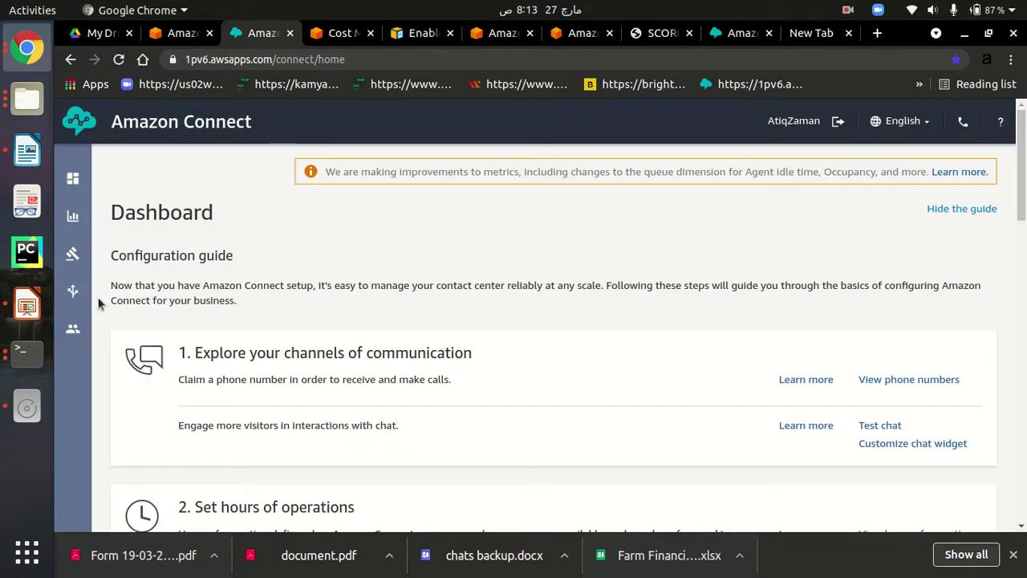
pyautogui.moveTo(72, 296)
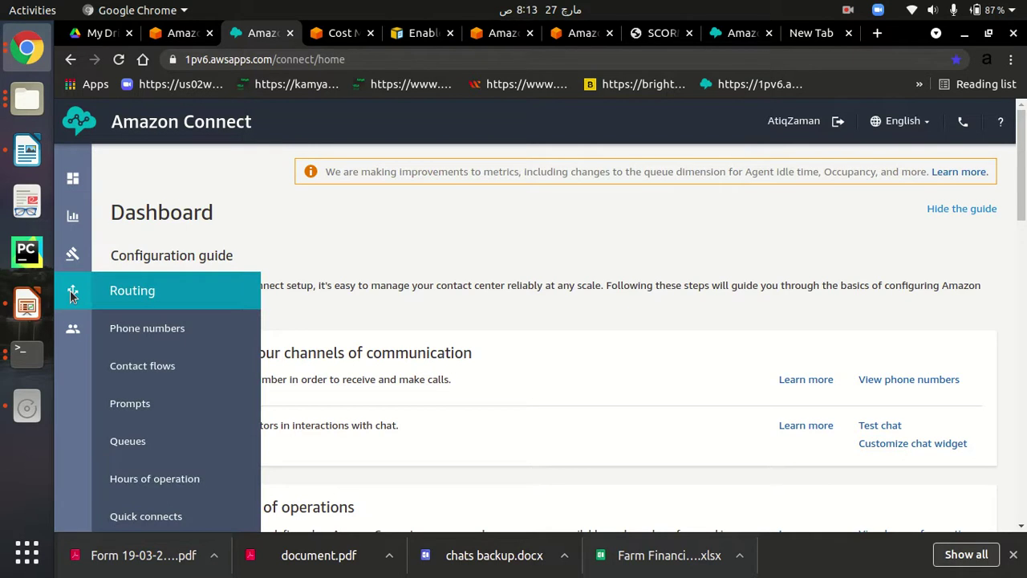
pyautogui.click(170, 365)
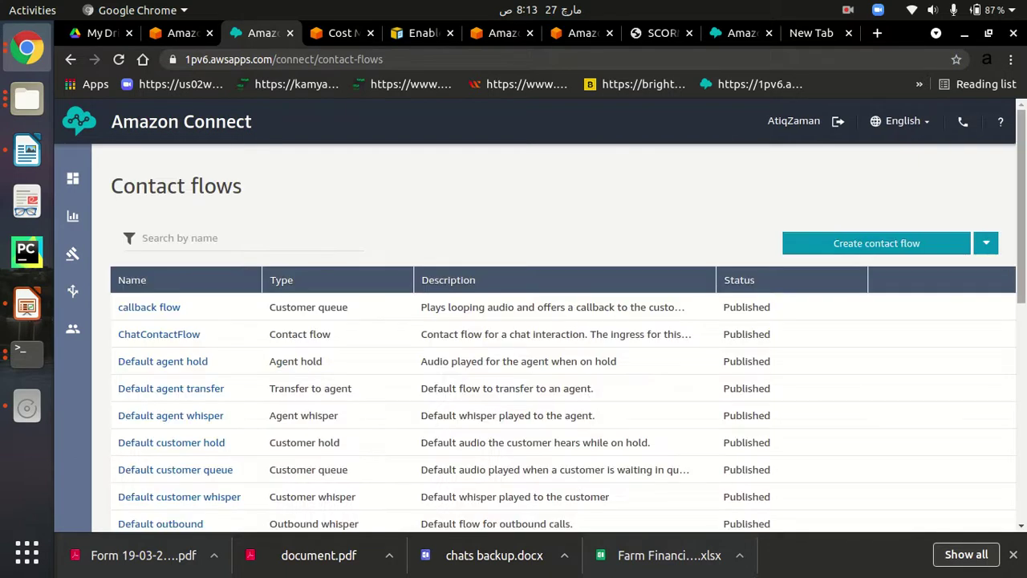
pyautogui.moveTo(1022, 223); pyautogui.dragTo(1023, 289)
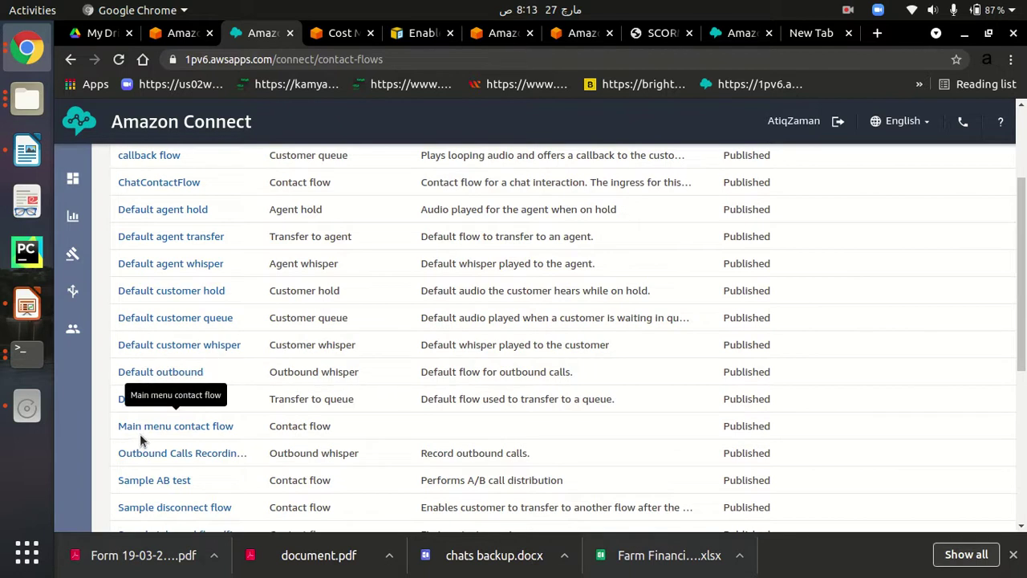
pyautogui.click(172, 430)
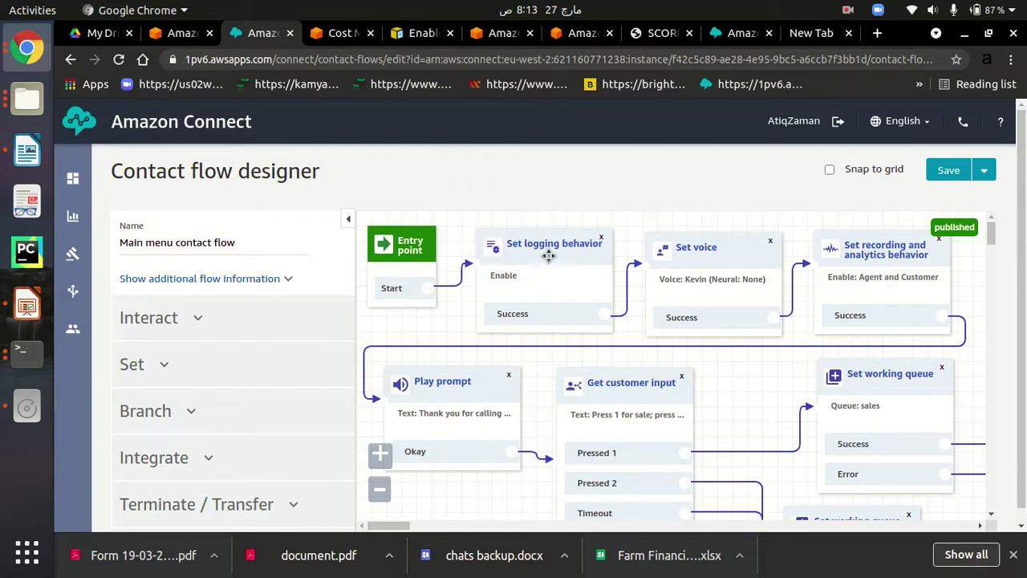
# Step: Expand the Set block category and check the Set logging behavior block's settings
pyautogui.click(163, 365)
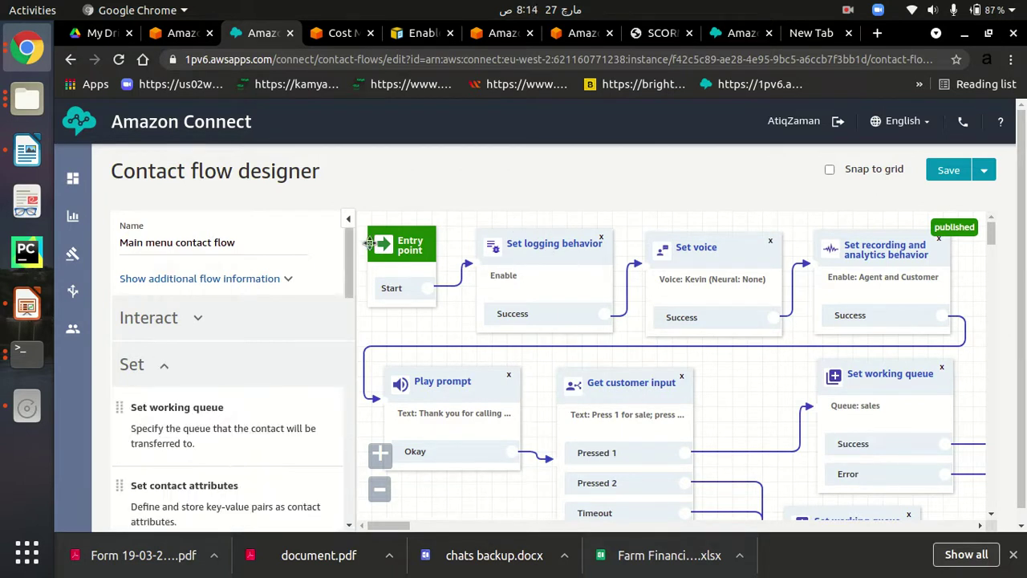
pyautogui.moveTo(350, 259); pyautogui.dragTo(348, 321)
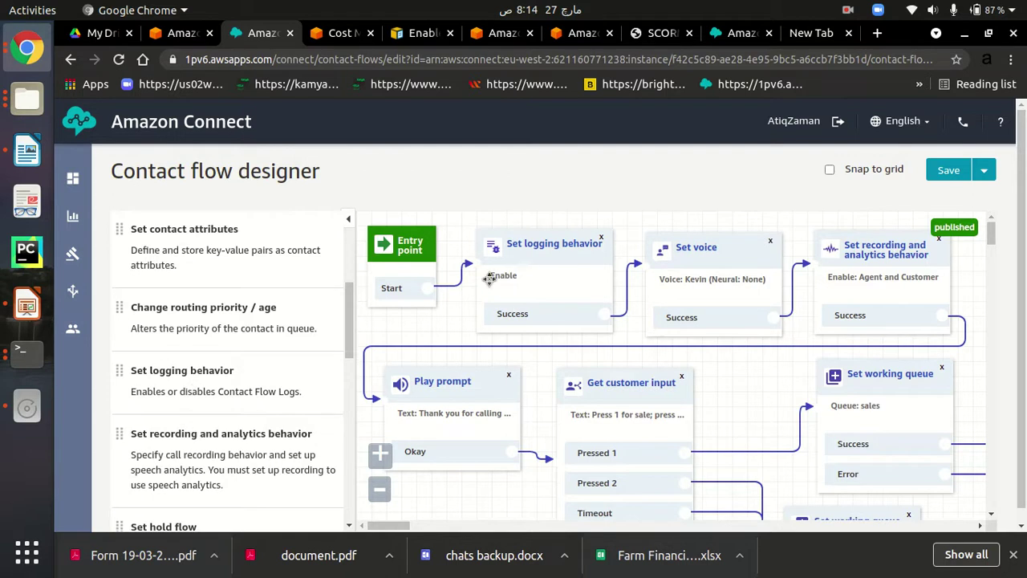
pyautogui.click(848, 9)
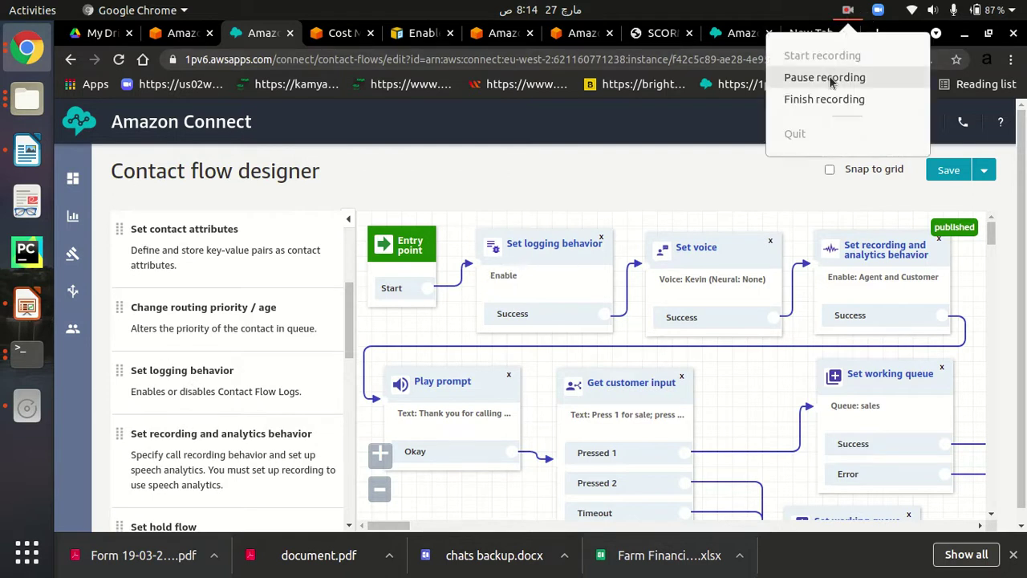
pyautogui.click(822, 103)
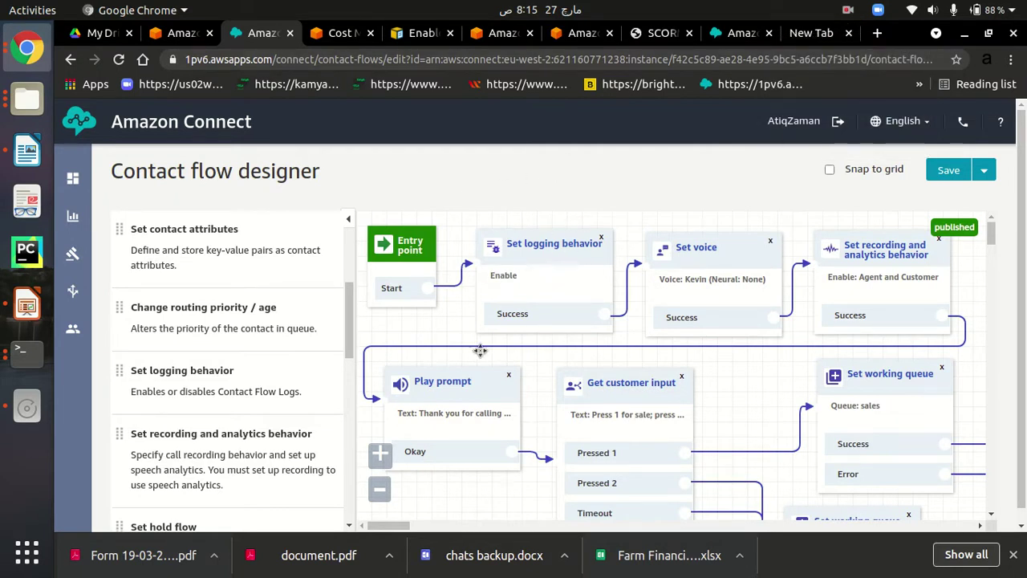
pyautogui.click(540, 255)
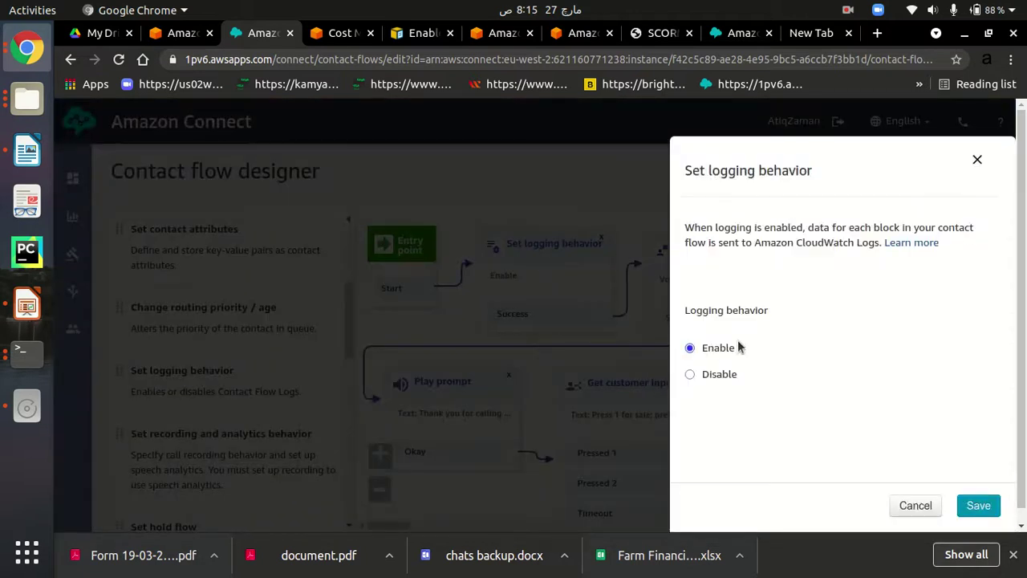
pyautogui.click(915, 505)
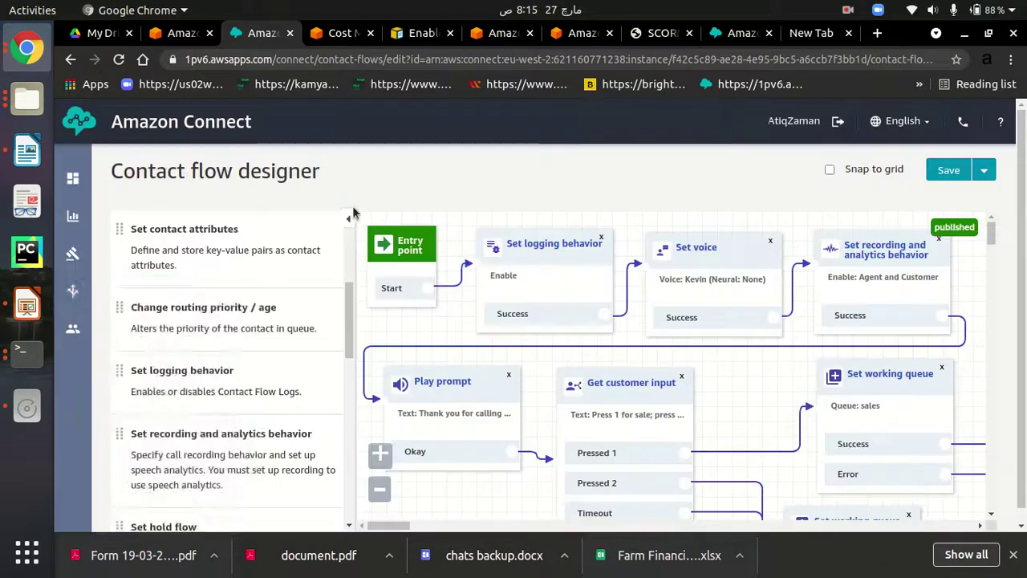
# Step: Compare with the log groups slide, then reopen the Set logging behavior block's settings
pyautogui.click(27, 306)
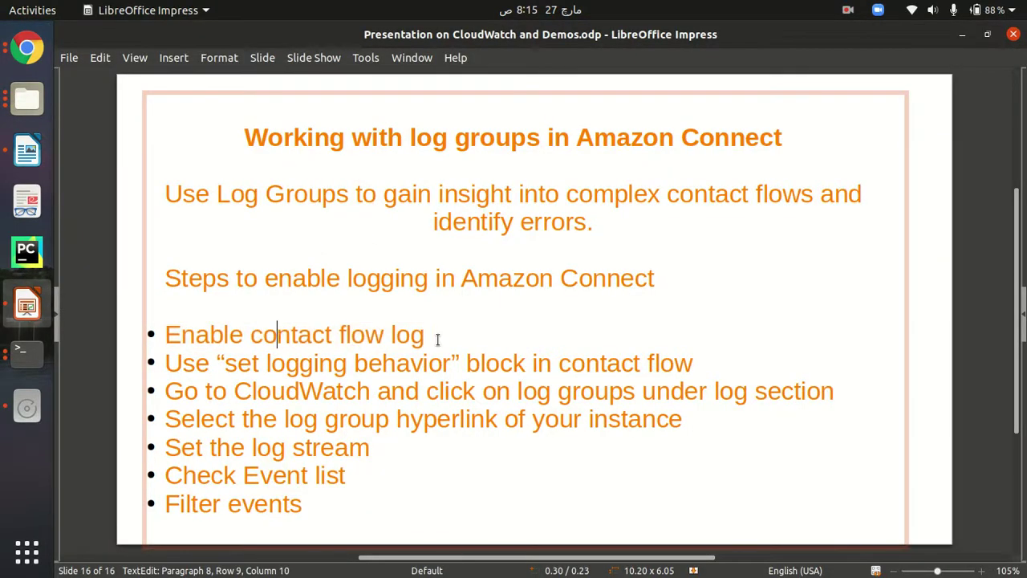
pyautogui.click(27, 48)
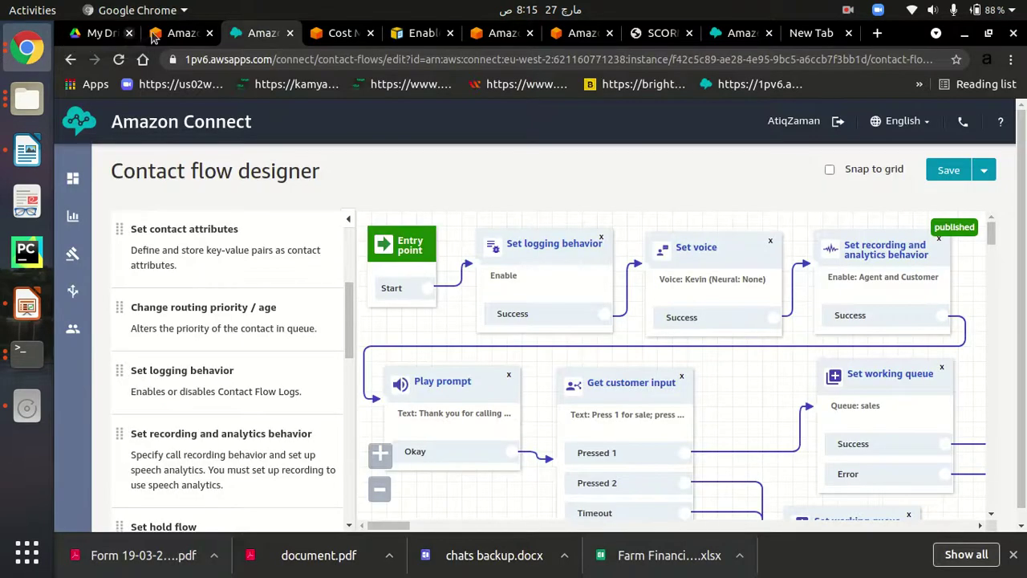
pyautogui.click(182, 34)
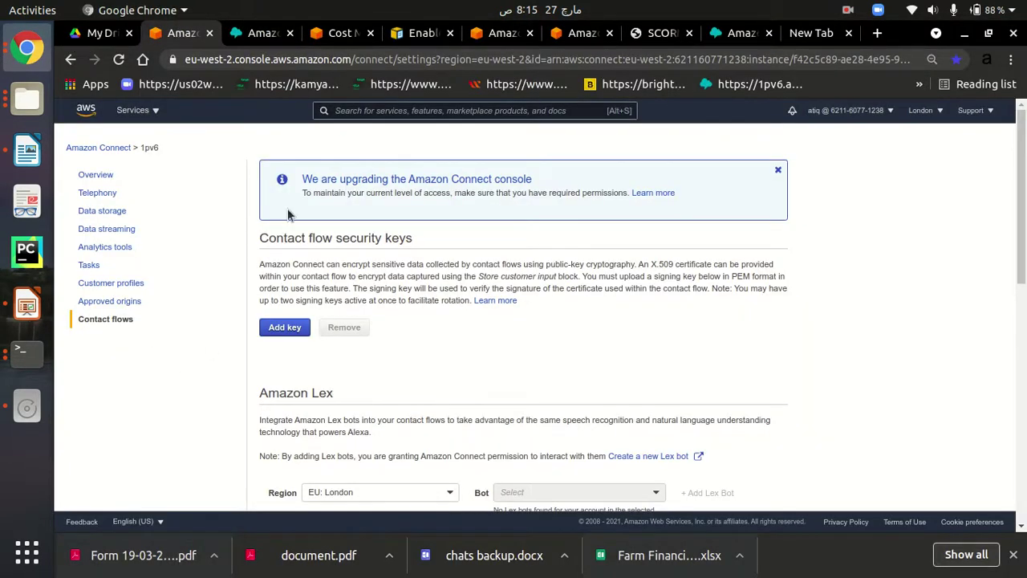
pyautogui.click(263, 33)
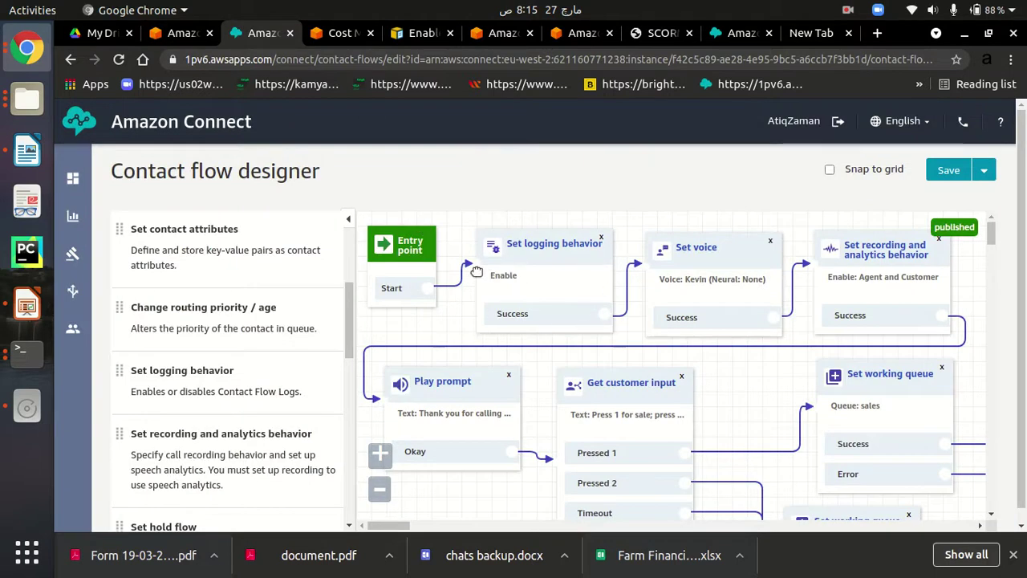
pyautogui.click(517, 265)
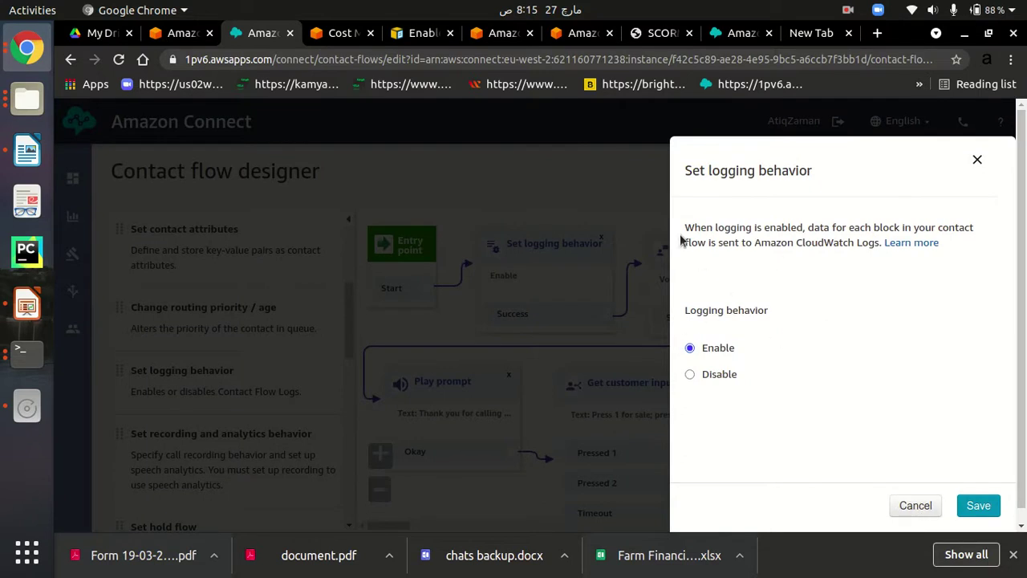
# Step: Highlight the logging description, then cancel the Set logging behavior panel unchanged
pyautogui.moveTo(683, 230); pyautogui.dragTo(855, 264)
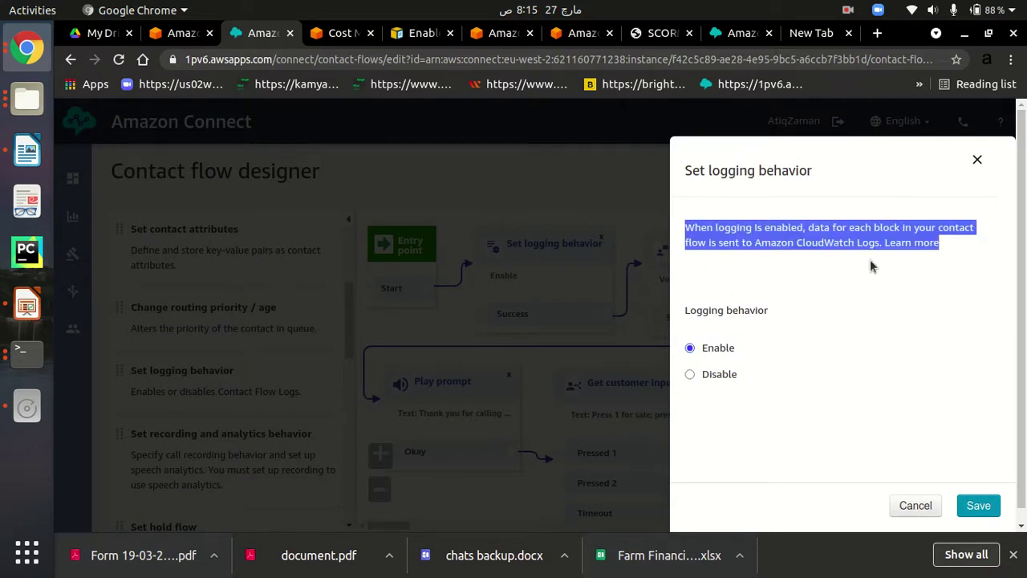
pyautogui.click(736, 233)
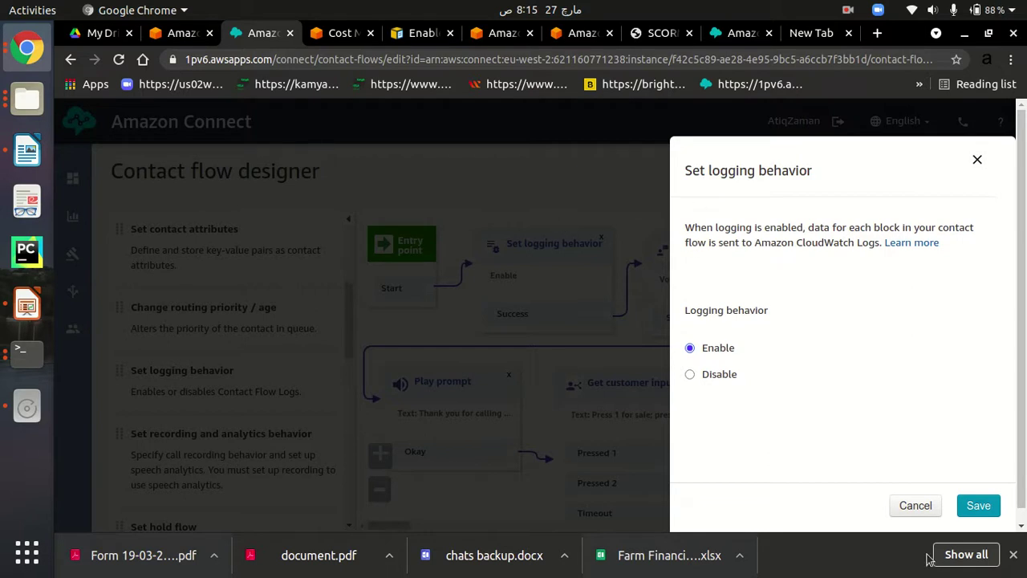
pyautogui.click(915, 505)
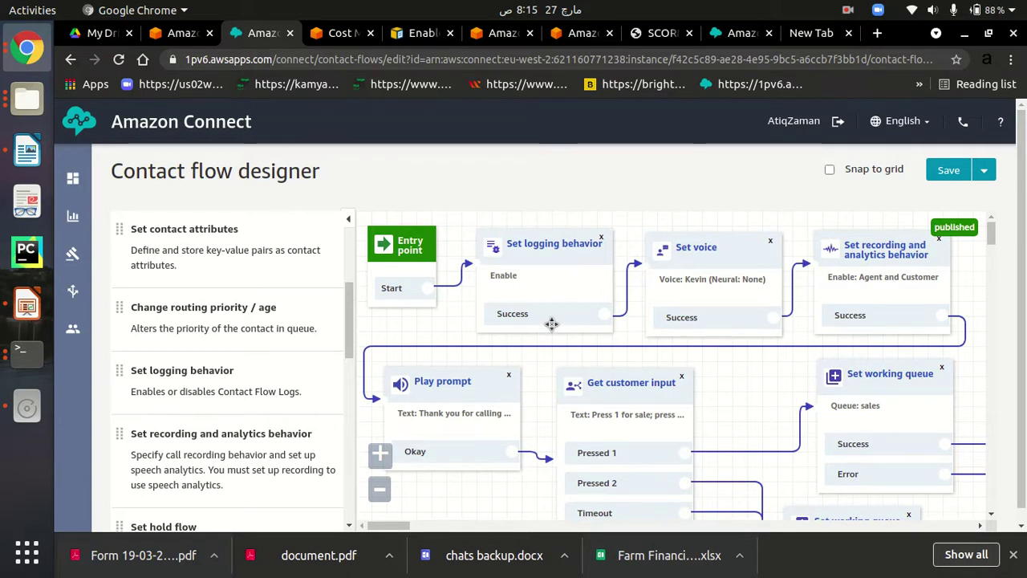
pyautogui.click(26, 305)
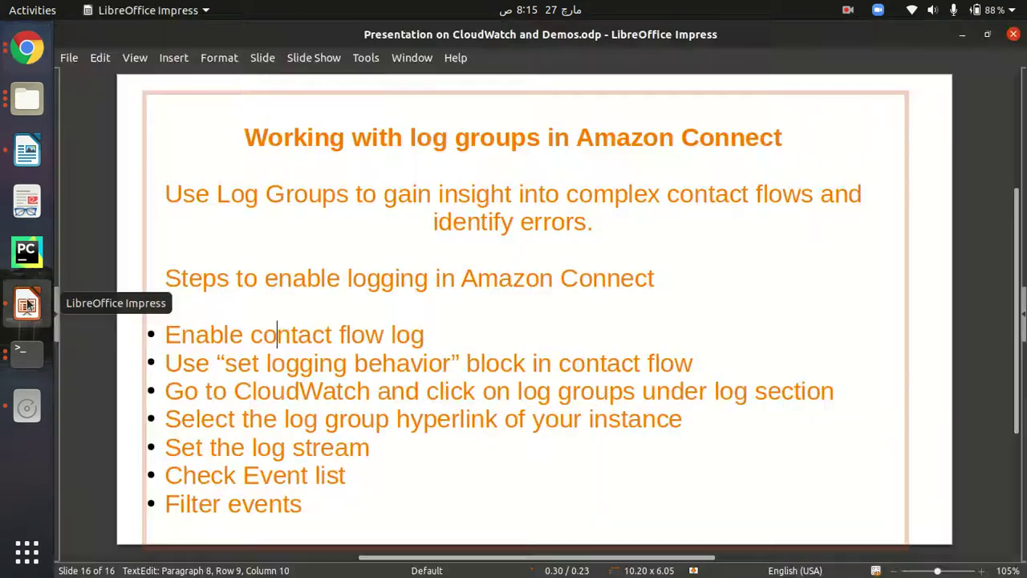
pyautogui.moveTo(168, 391); pyautogui.dragTo(808, 378)
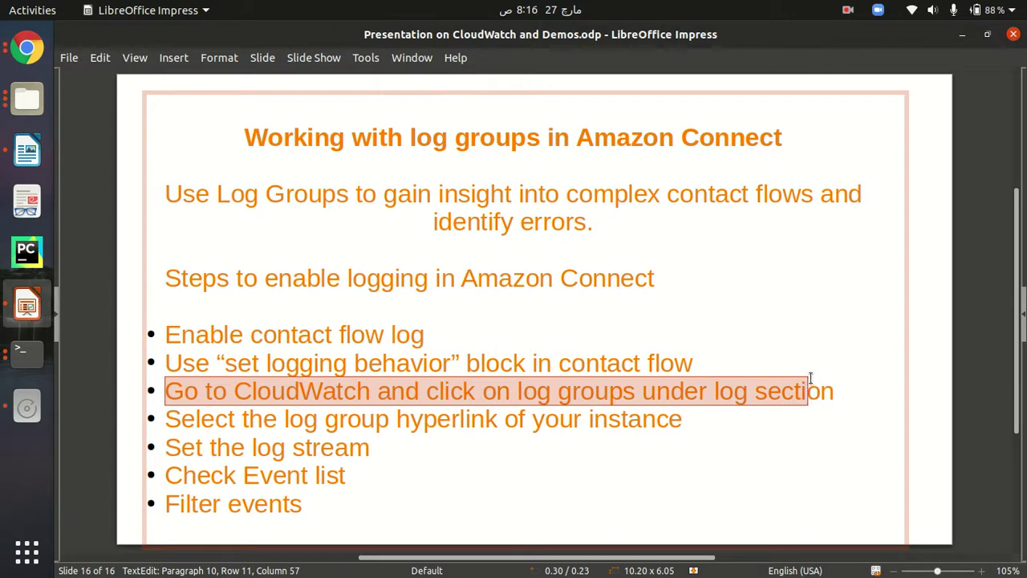
pyautogui.click(27, 48)
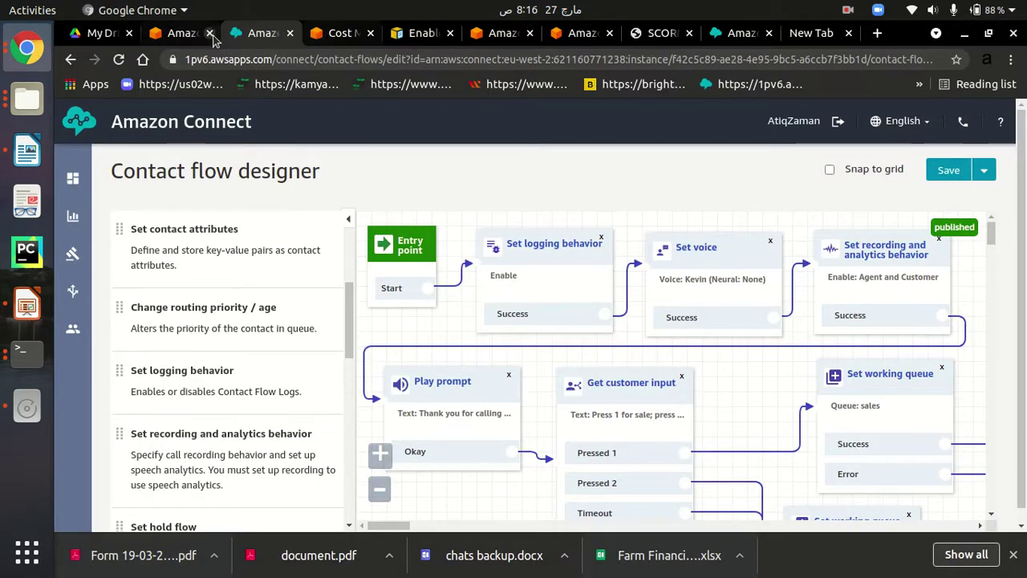
# Step: Go to the AWS console home and open CloudWatch via the 'CloudWa' service search
pyautogui.click(182, 33)
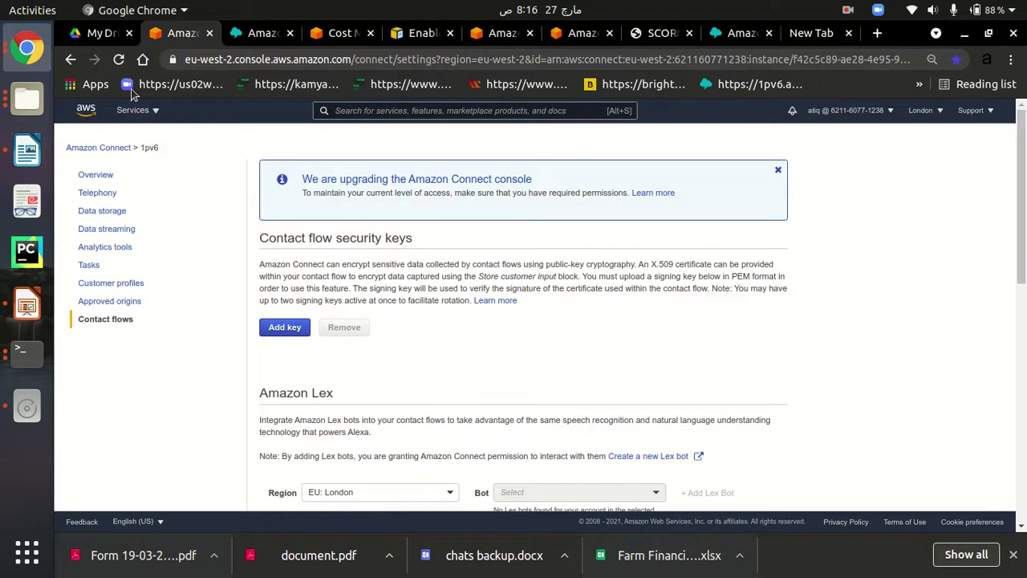
pyautogui.click(89, 113)
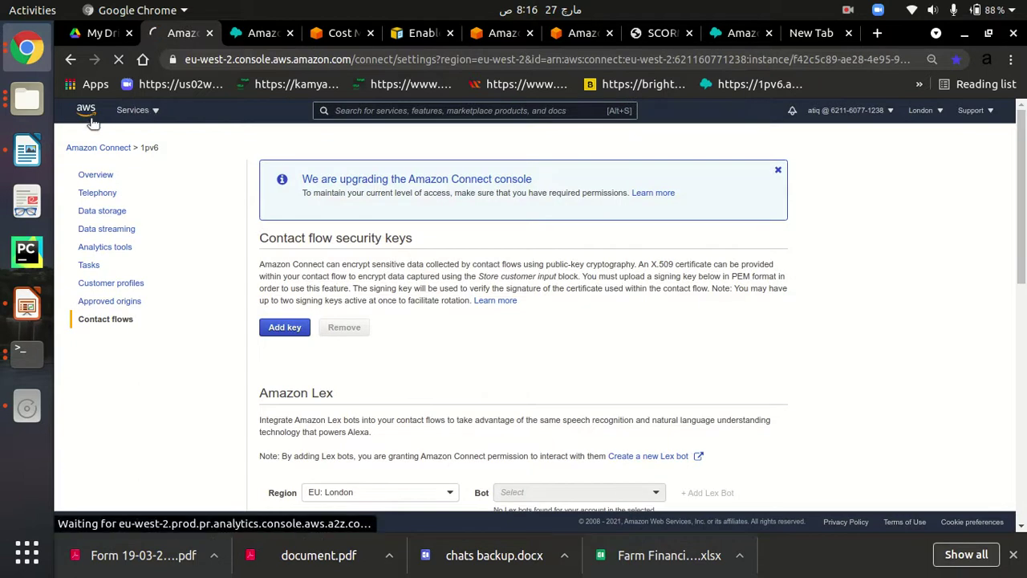
pyautogui.click(376, 113)
pyautogui.write('Clou')
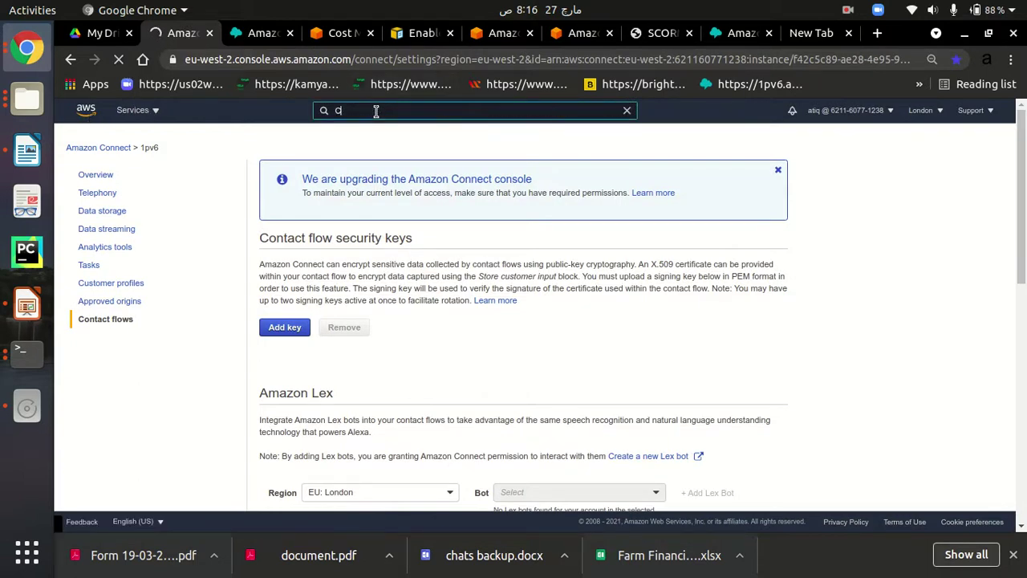
pyautogui.write('dWa')
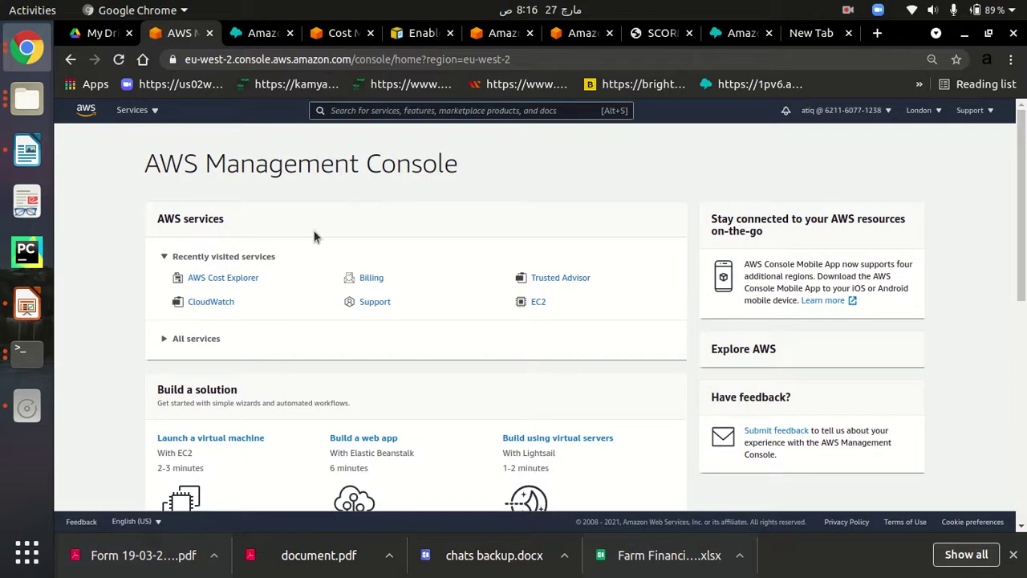
pyautogui.click(207, 302)
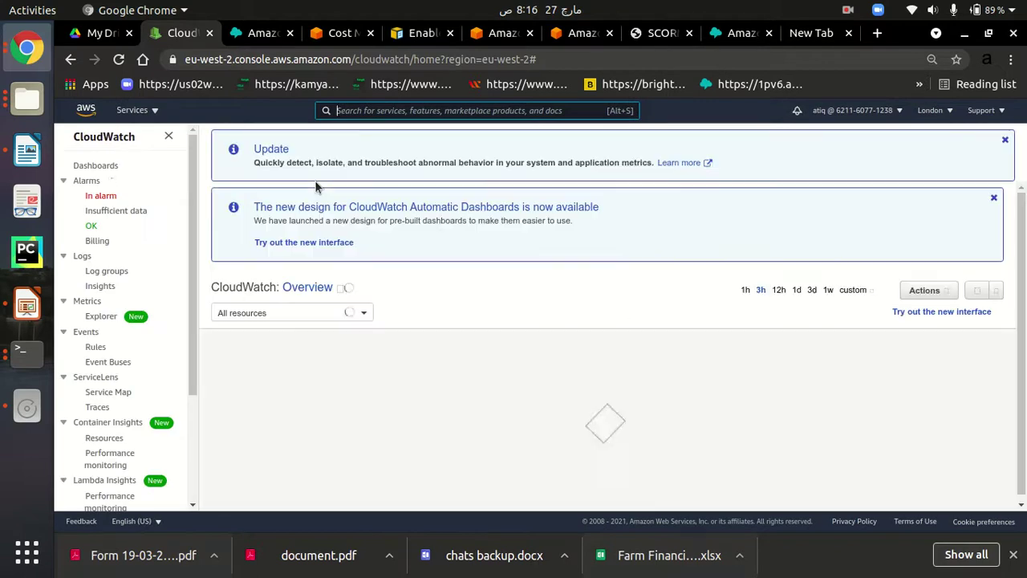
# Step: Open Log groups under Logs in the CloudWatch sidebar
pyautogui.moveTo(195, 237); pyautogui.dragTo(195, 280)
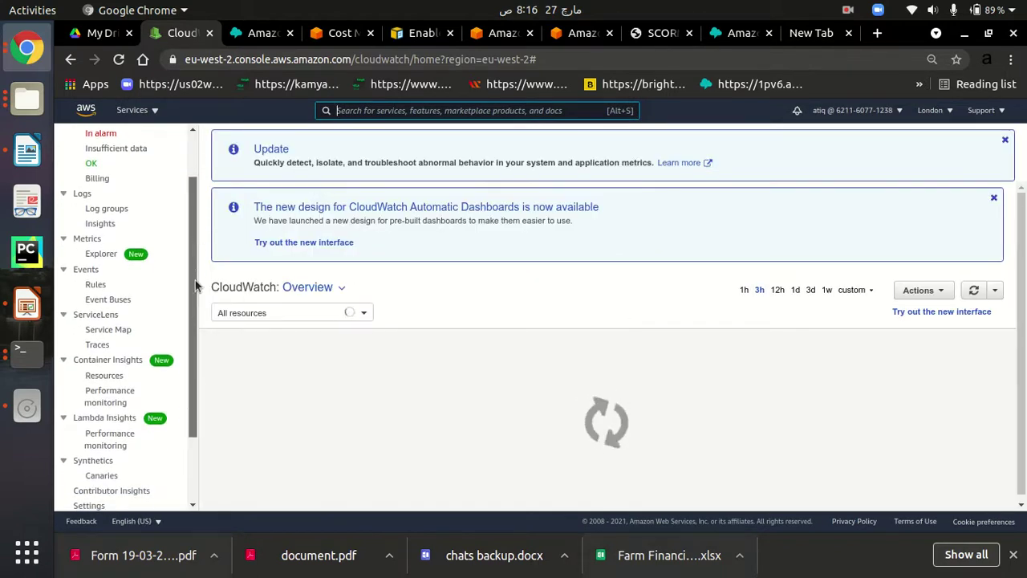
pyautogui.moveTo(195, 280); pyautogui.dragTo(201, 213)
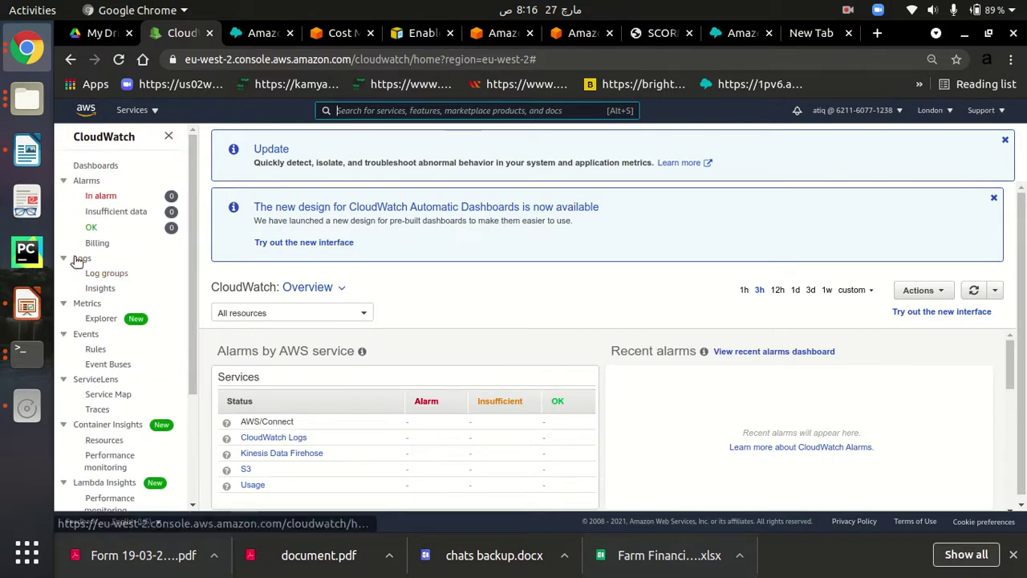
pyautogui.click(114, 275)
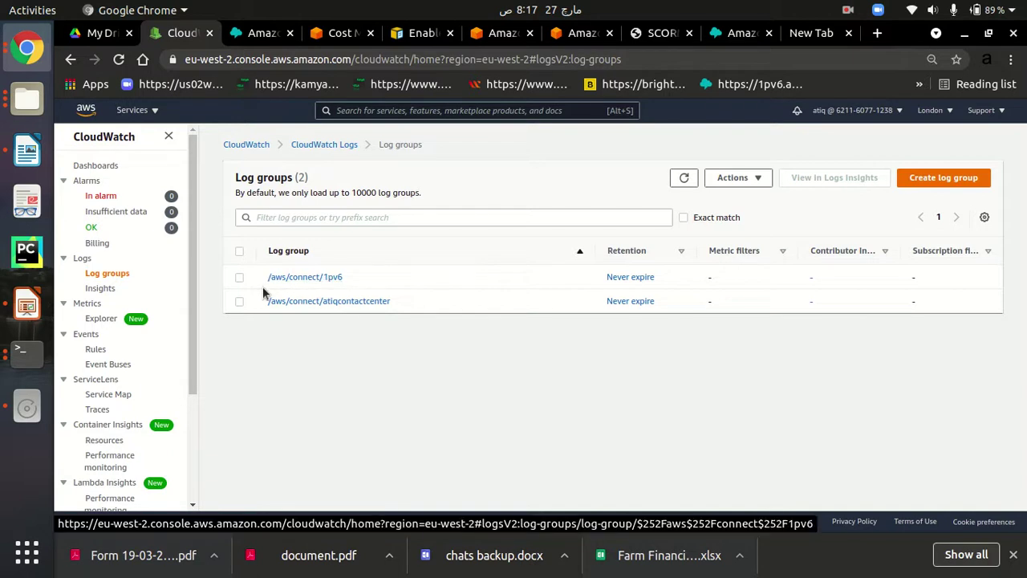
# Step: Open the /aws/connect/1pv6 log group, briefly checking the contact flow tab
pyautogui.click(312, 276)
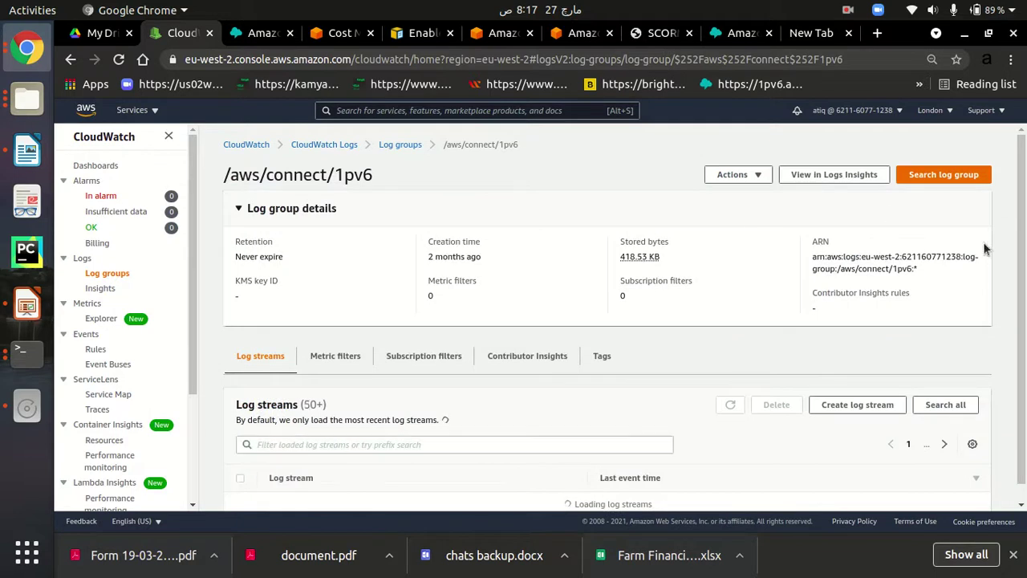
pyautogui.moveTo(1022, 201); pyautogui.dragTo(1022, 173)
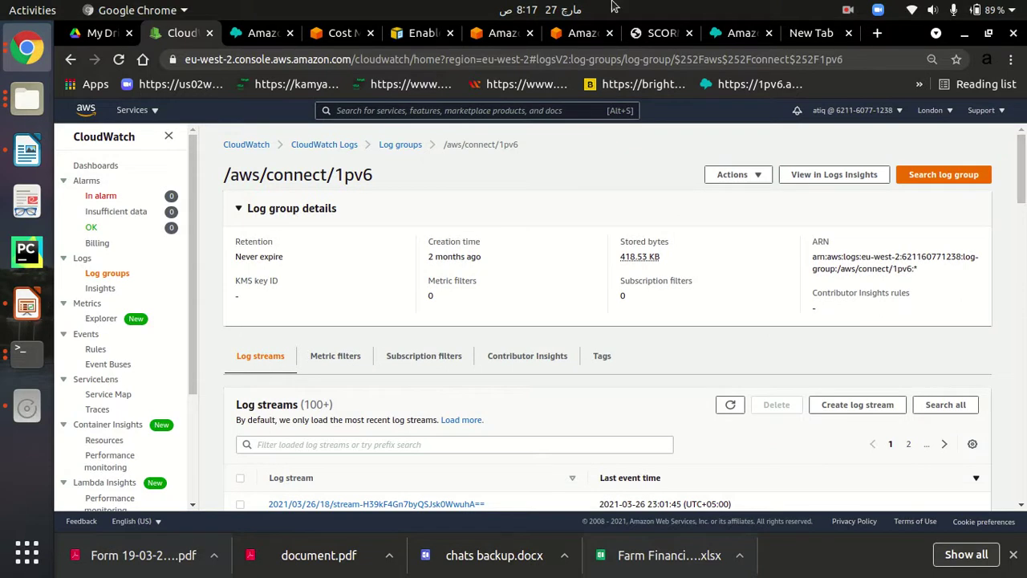
pyautogui.click(268, 36)
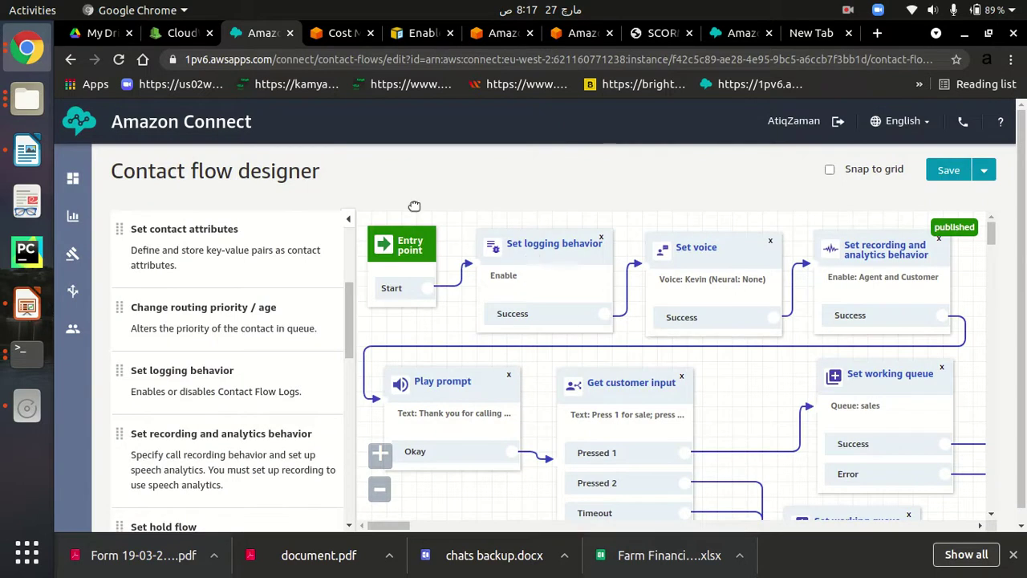
pyautogui.click(173, 35)
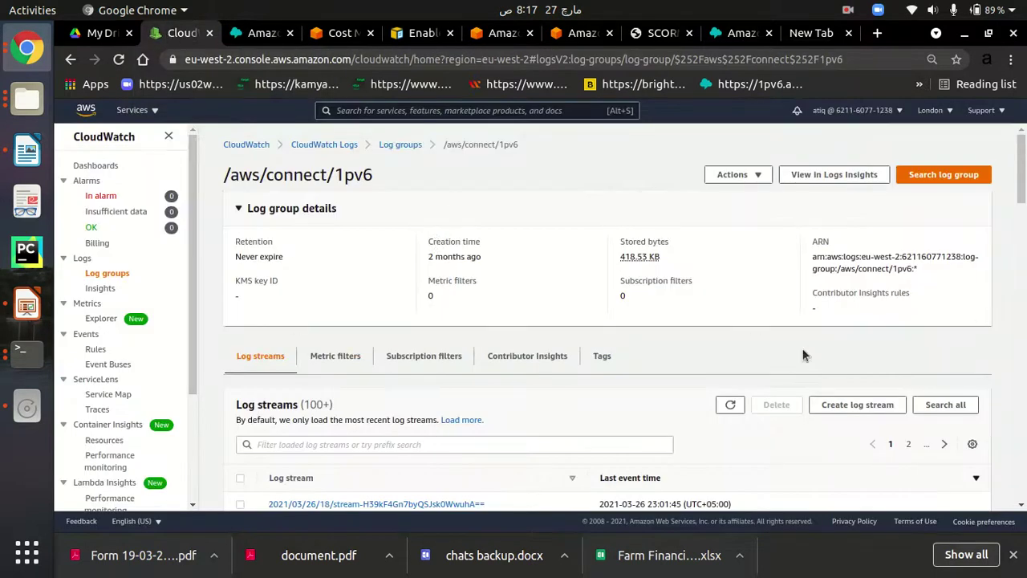
# Step: Scroll down to the 1pv6 Log streams table and compare it with the presentation slide
pyautogui.moveTo(1023, 185); pyautogui.dragTo(1023, 215)
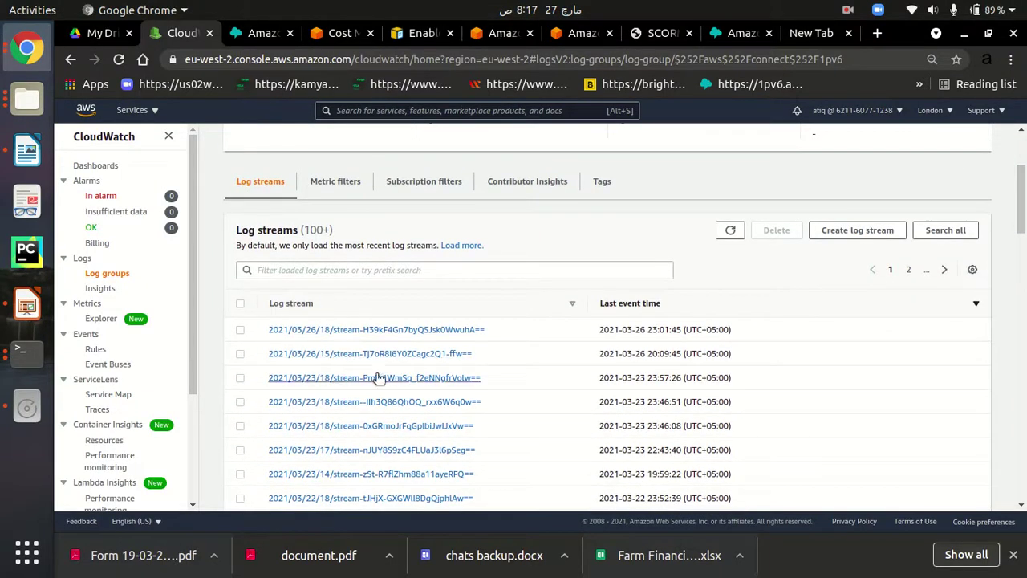
pyautogui.scroll(-2, 1022, 200)
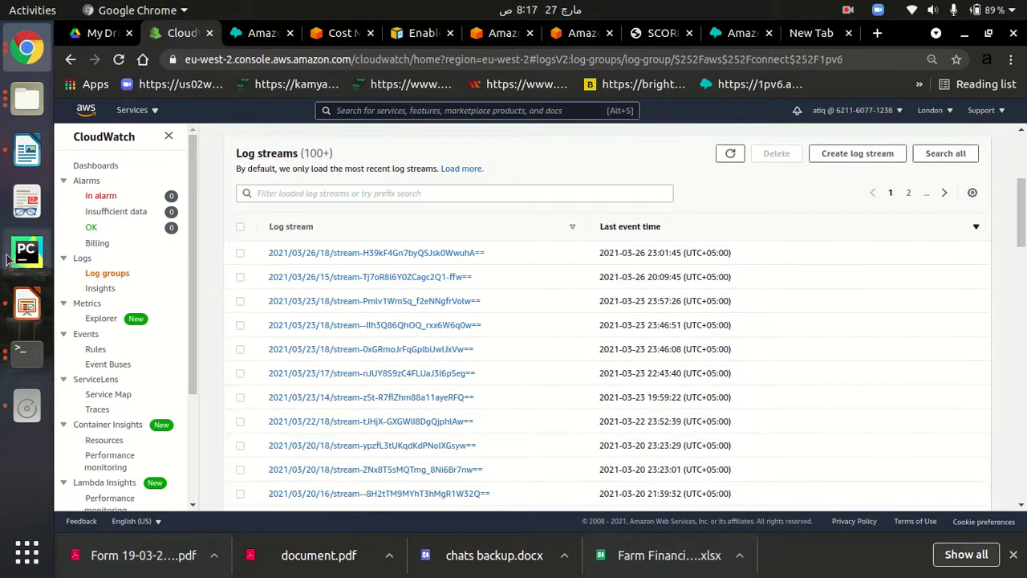
pyautogui.click(27, 305)
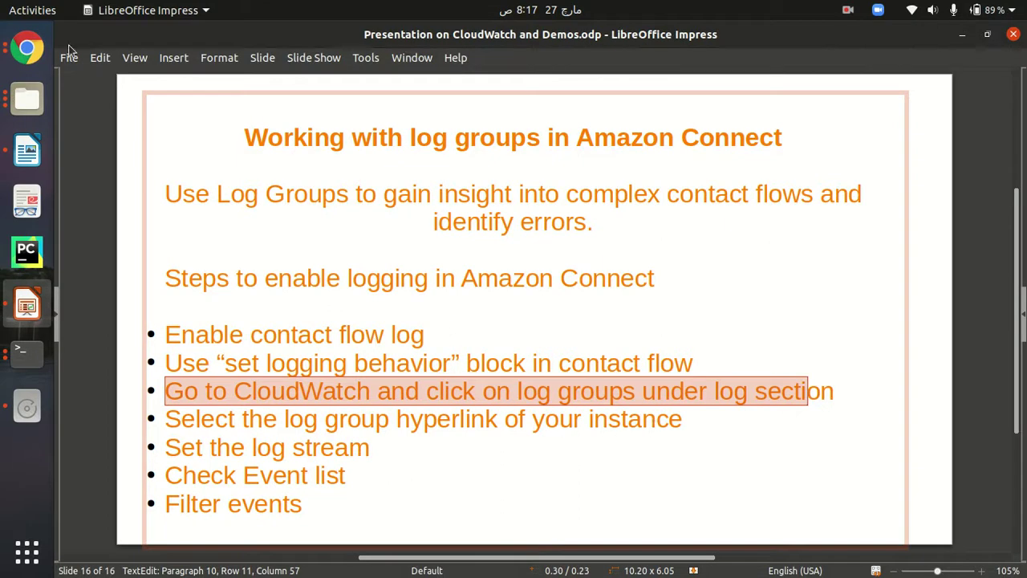
pyautogui.click(27, 48)
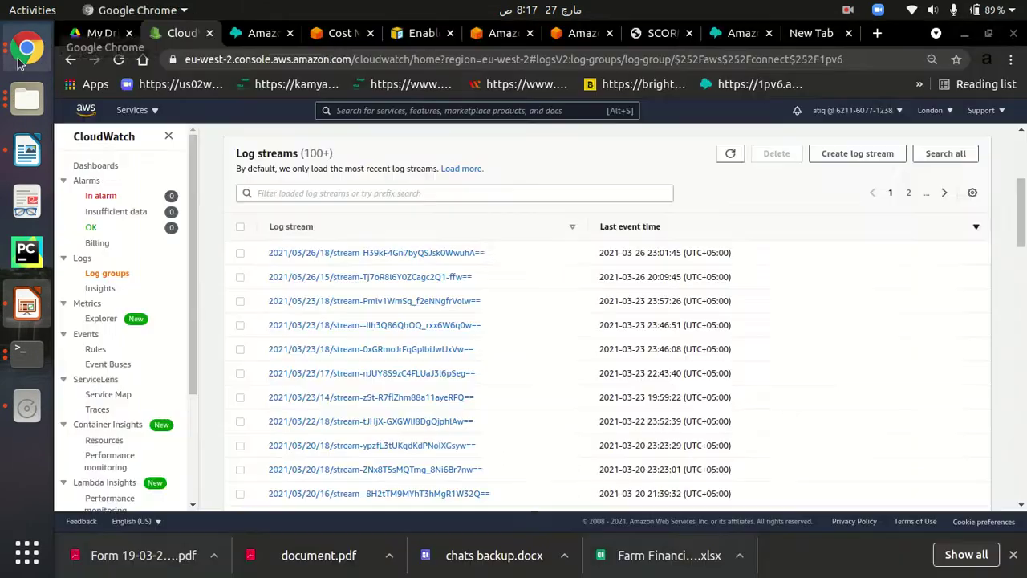
# Step: Open the newest 2021/03/26/18 log stream to view its five contact flow log events
pyautogui.click(388, 254)
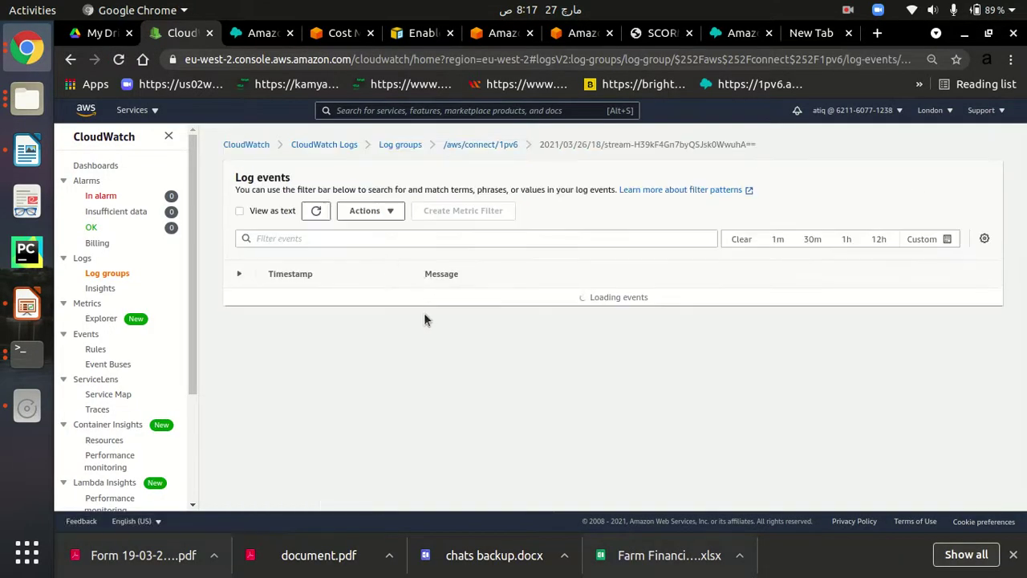
pyautogui.click(27, 303)
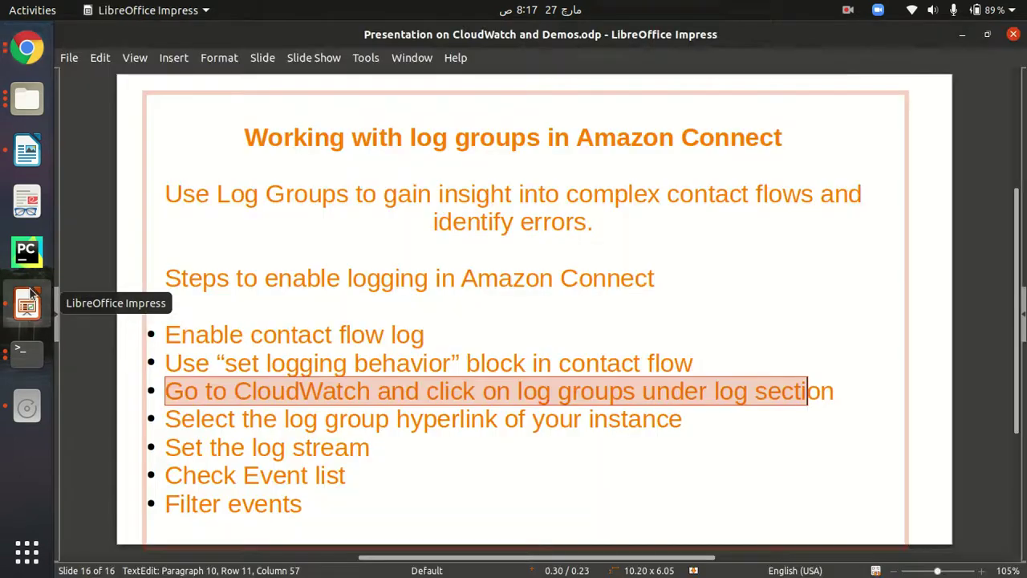
pyautogui.click(26, 50)
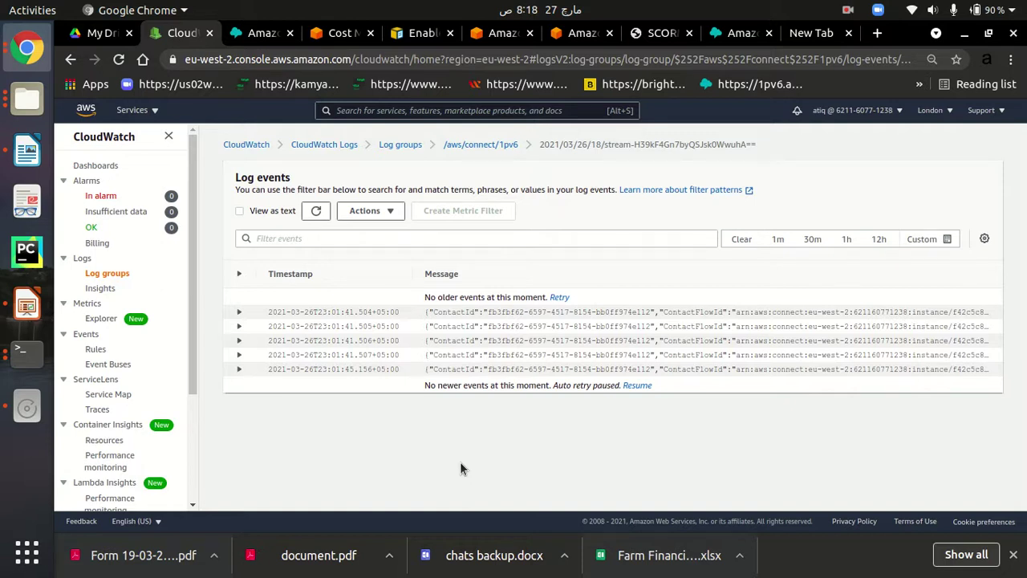
pyautogui.click(848, 9)
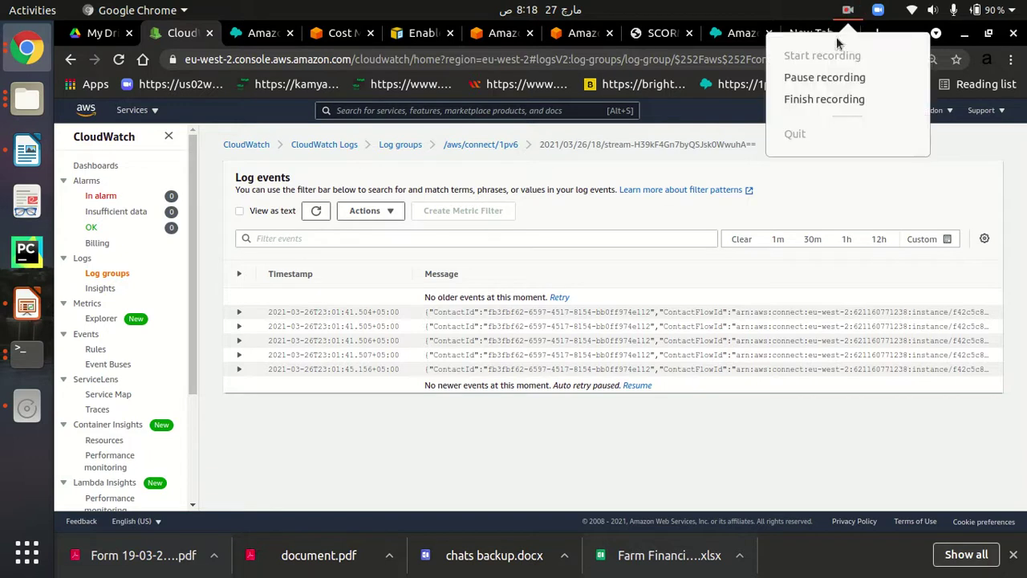